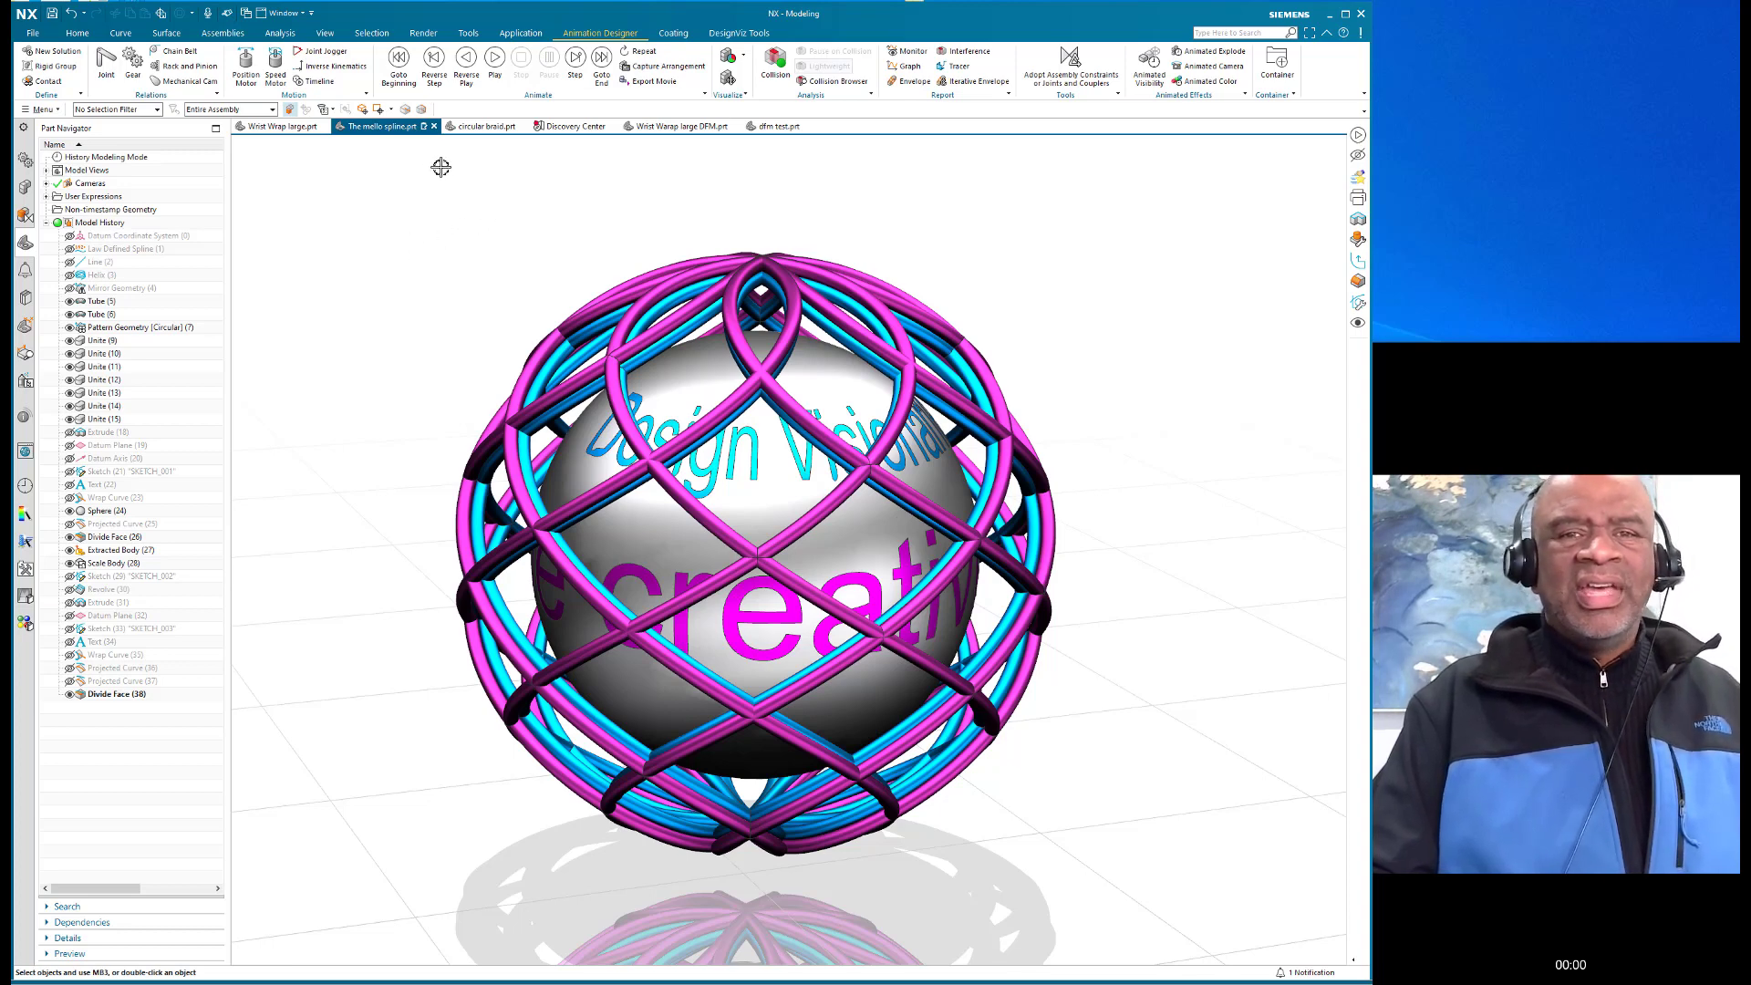
Play the animation of the rotating lattice sphere and stop it
click(494, 61)
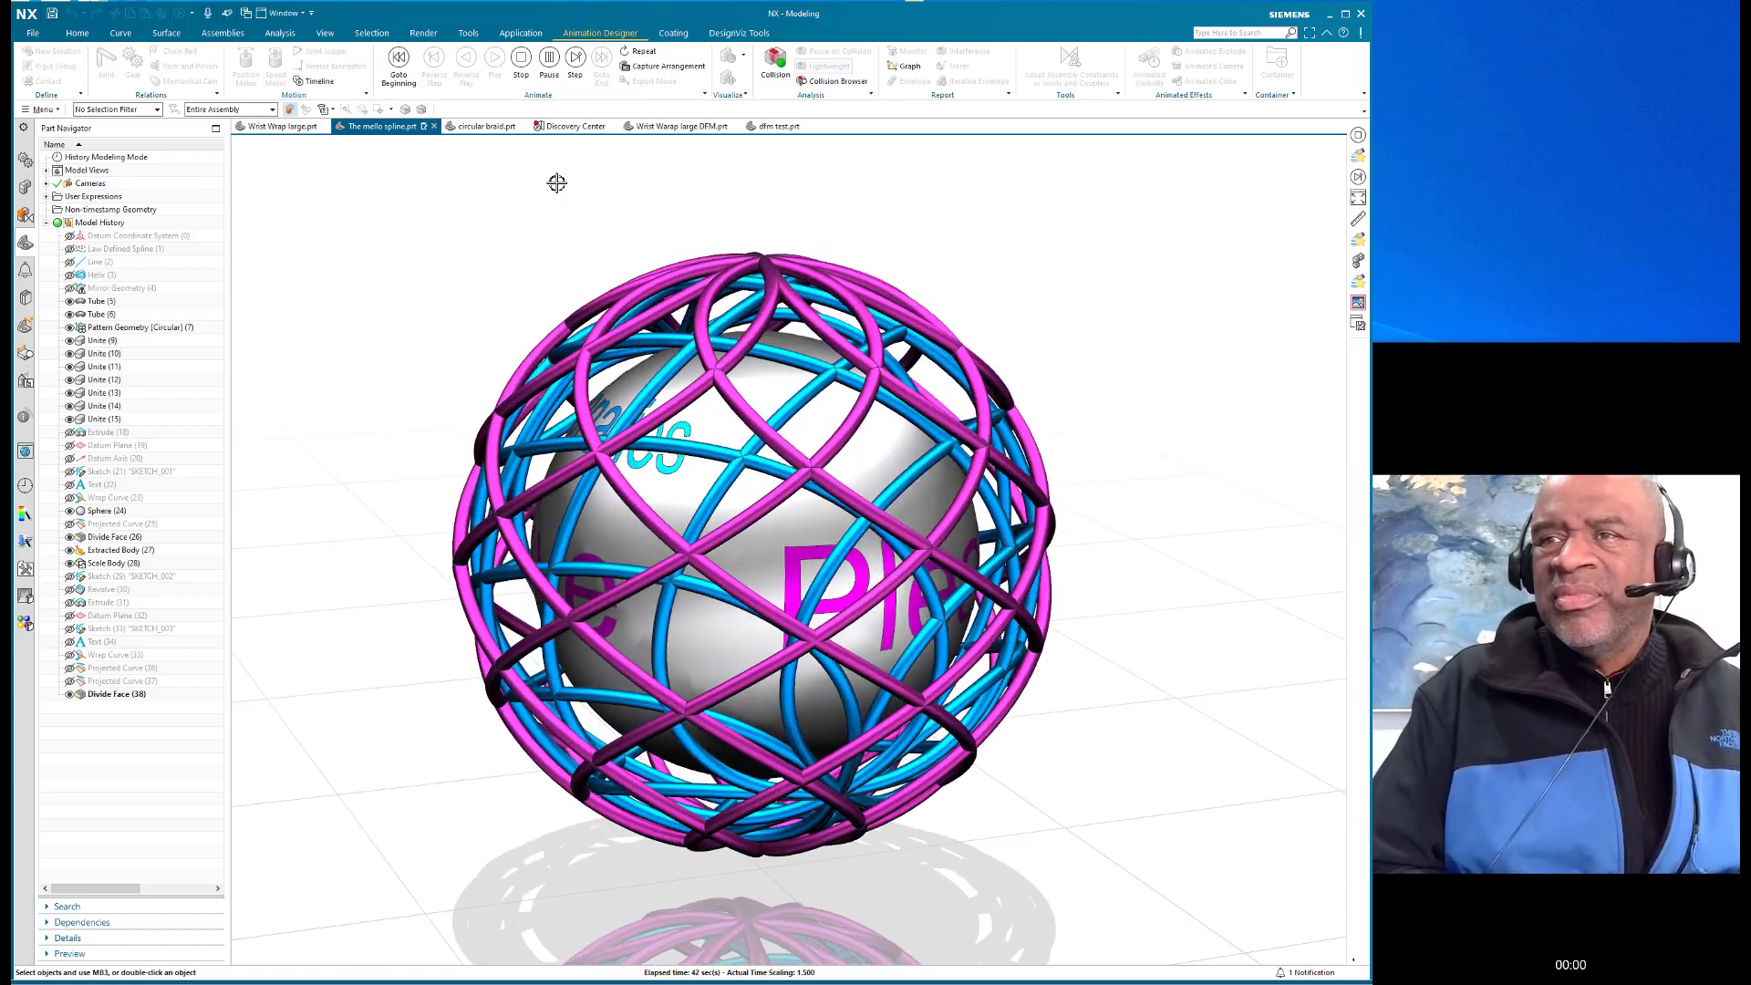
click(519, 66)
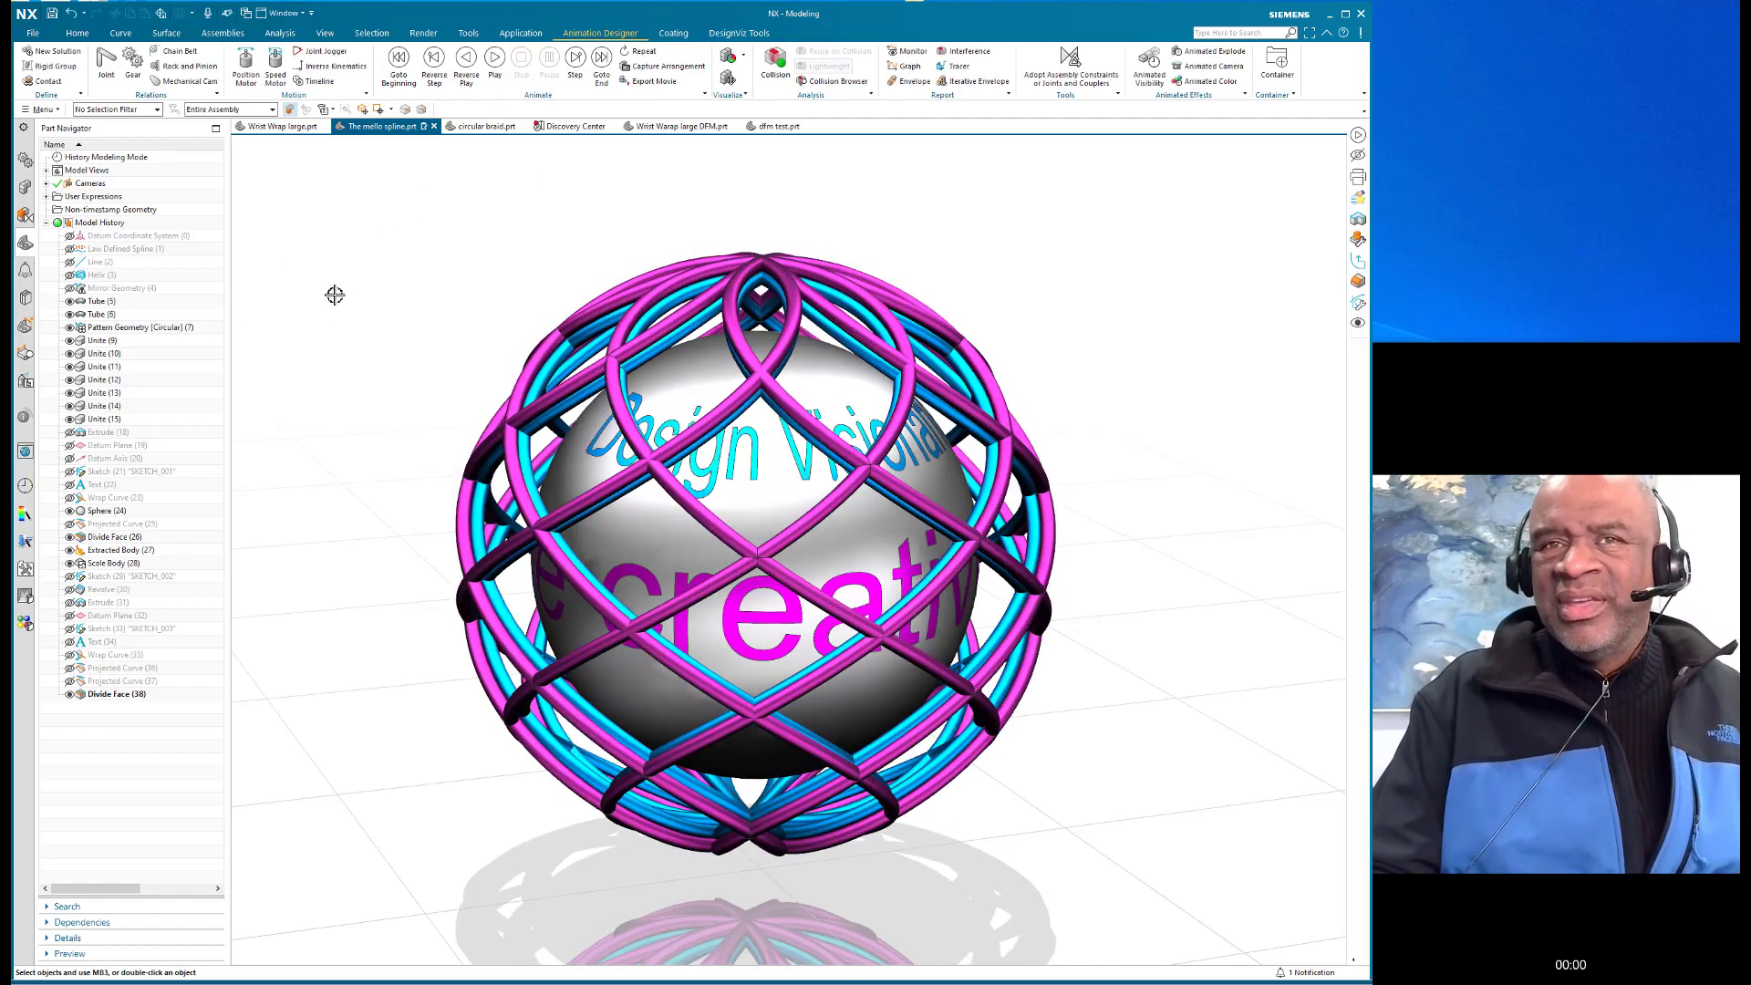
Roll the model history back to the datum coordinate system and step forward through the spline, line, helix, mirrored curve and both tubes
click(347, 280)
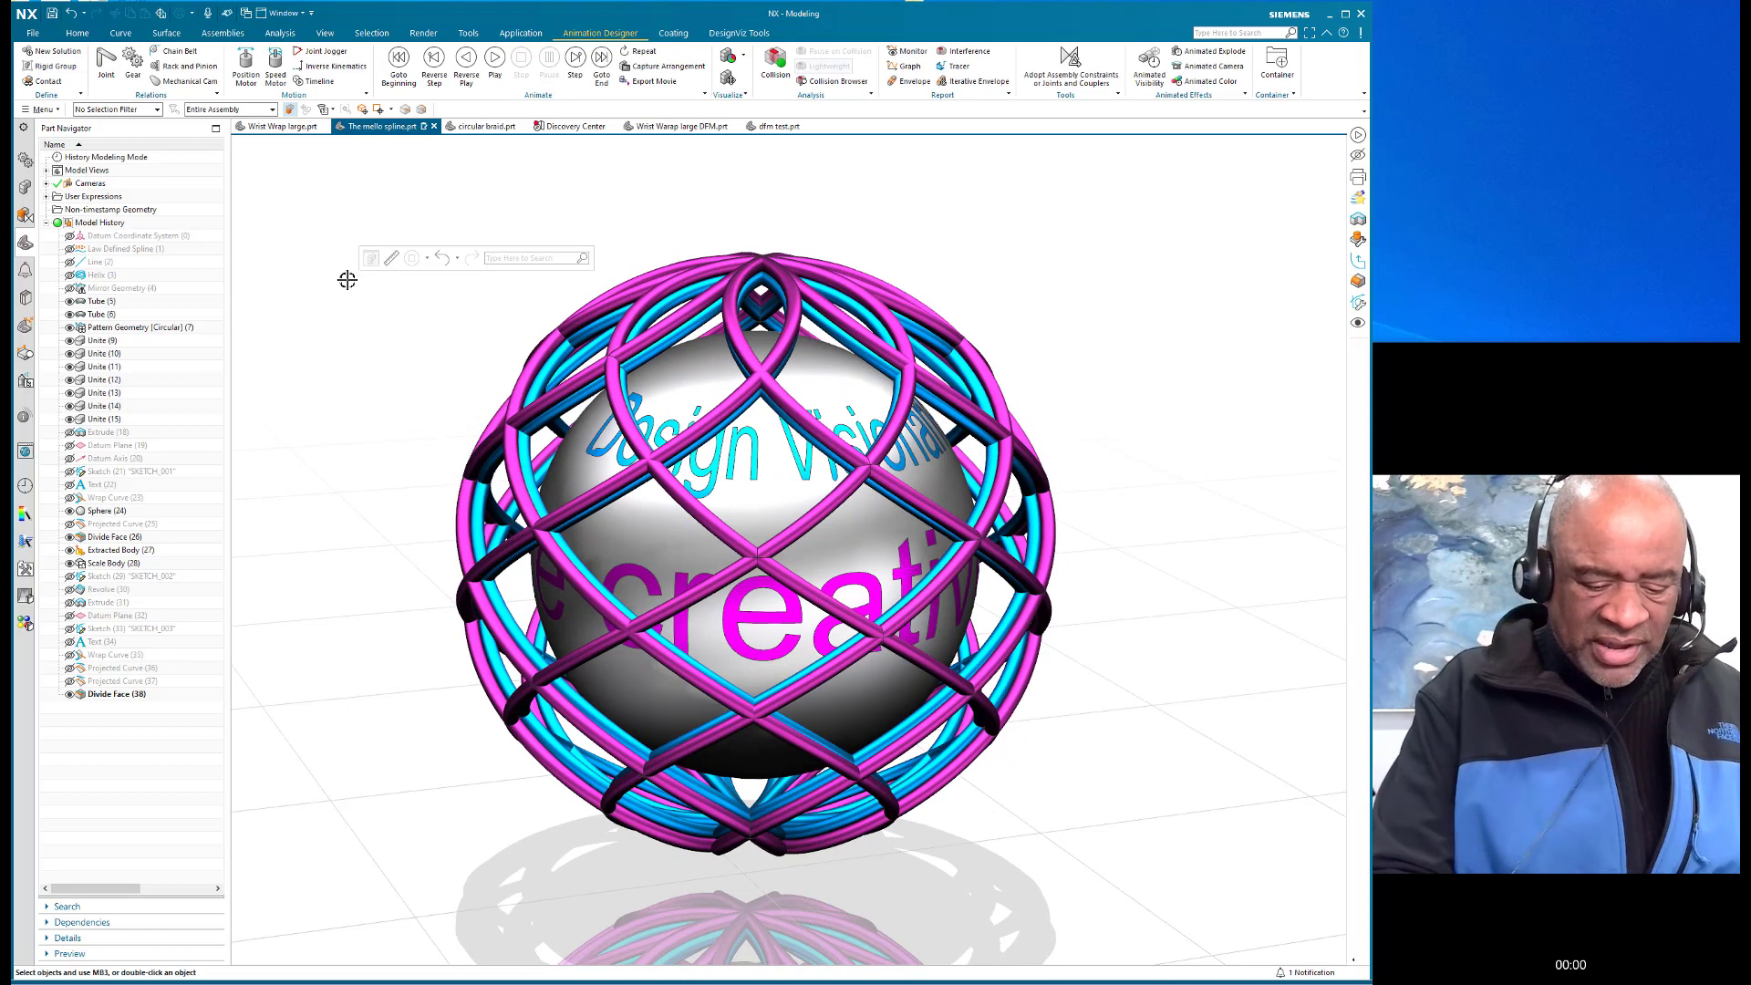
key(ctrl+shift+Home)
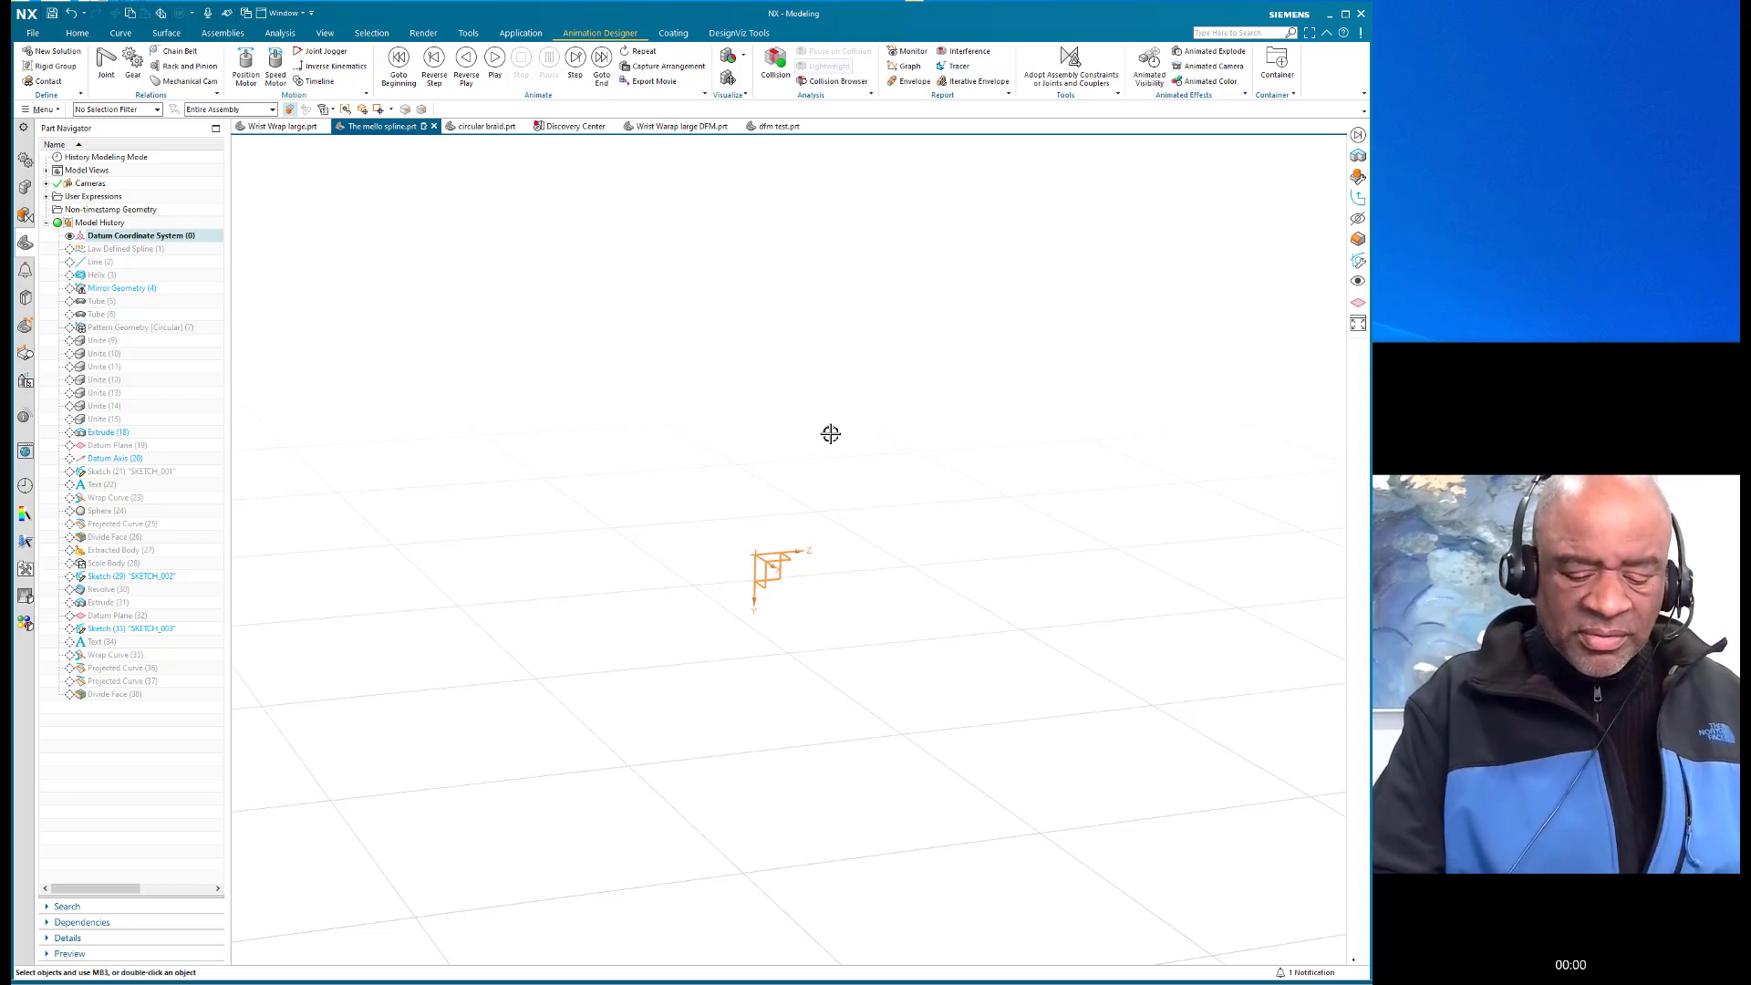
key(ctrl+shift+Right)
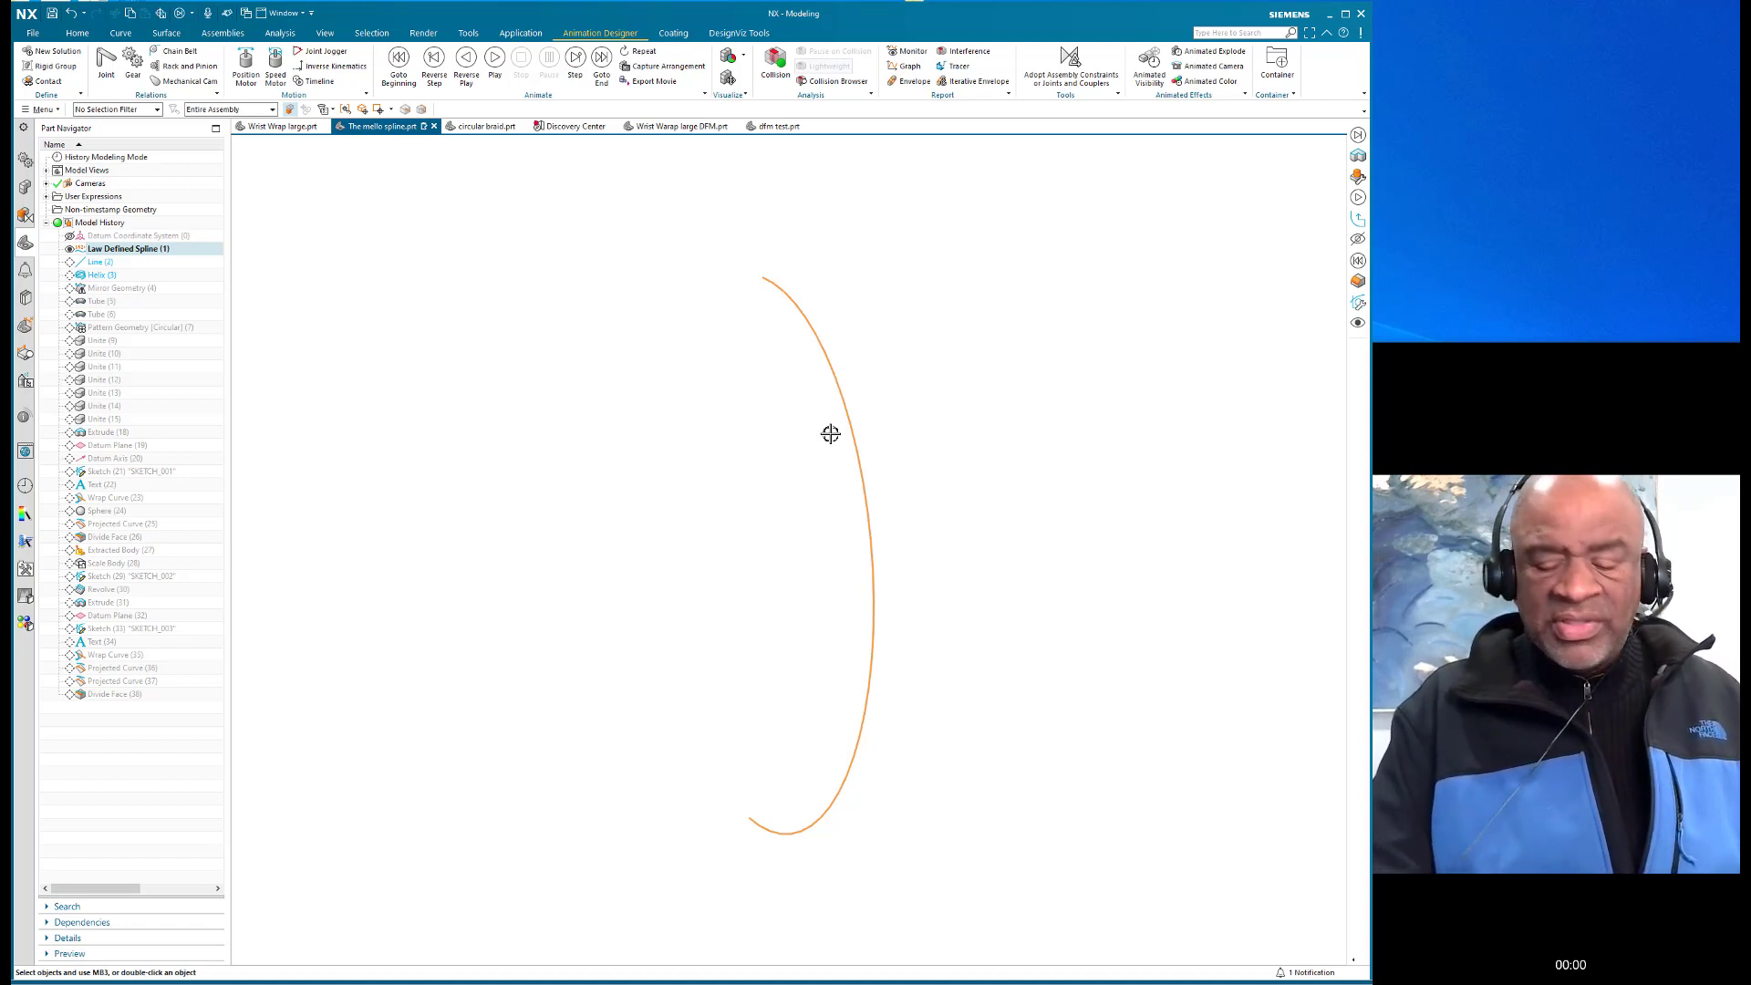
key(ctrl+shift+Right)
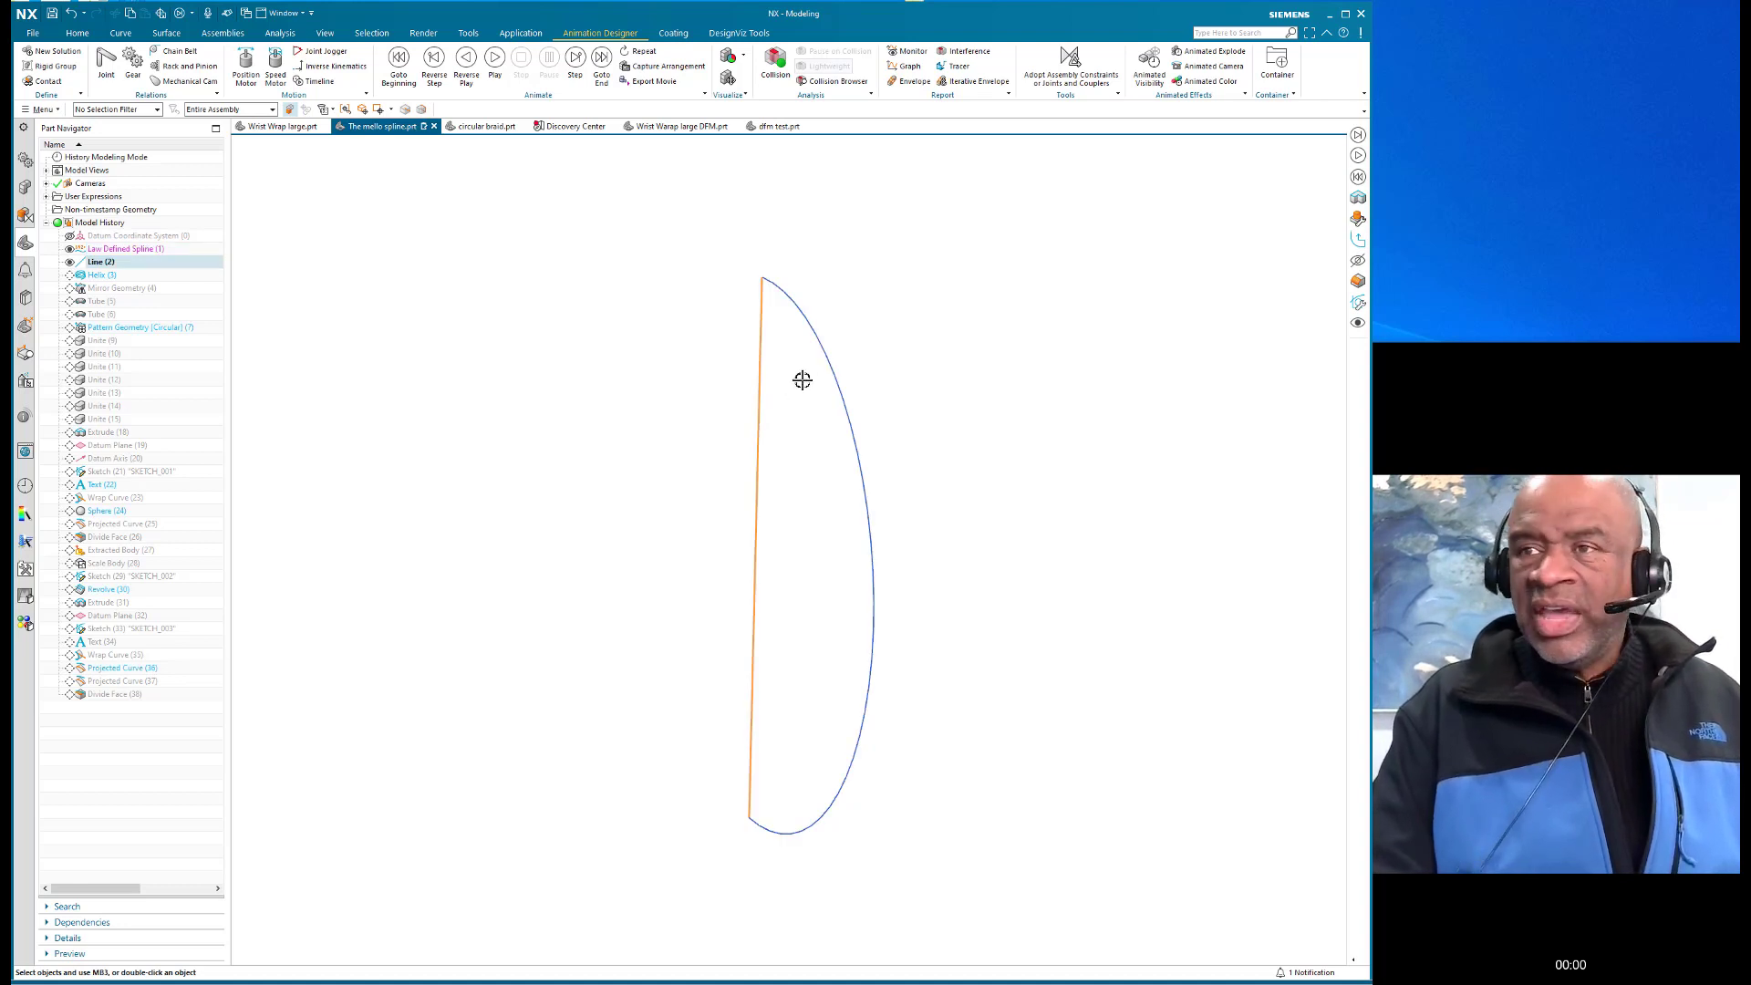
key(ctrl+shift+Right)
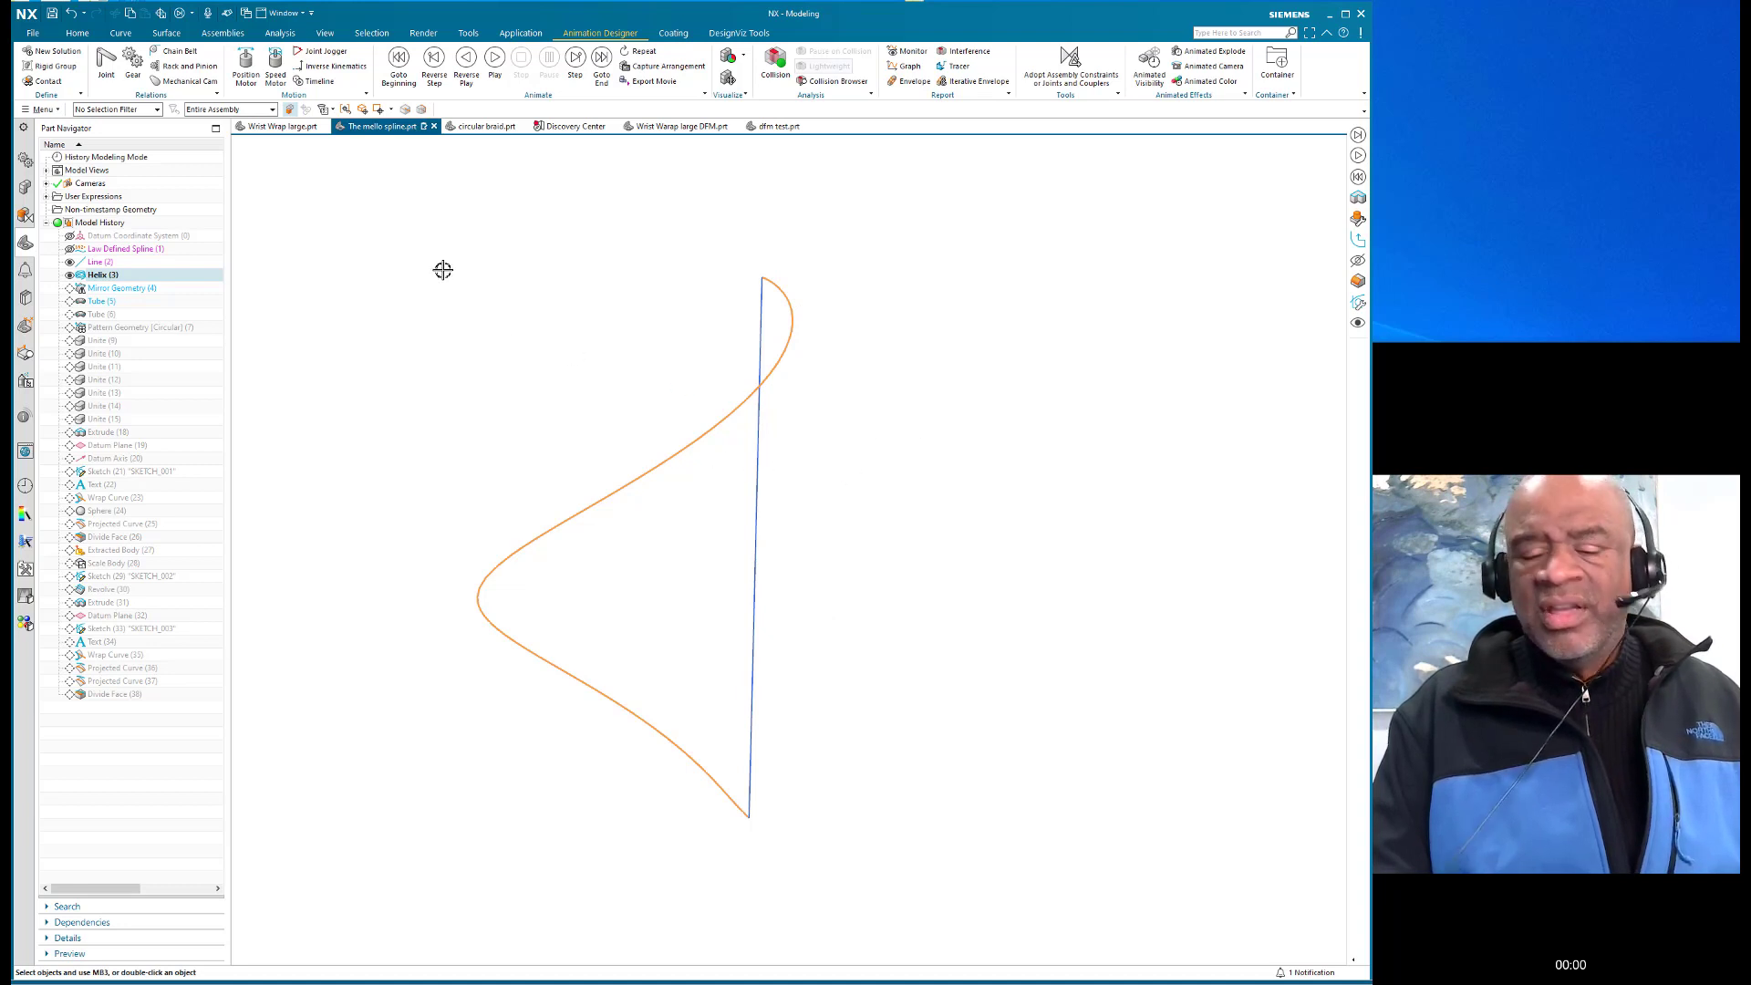
key(ctrl+shift+Right)
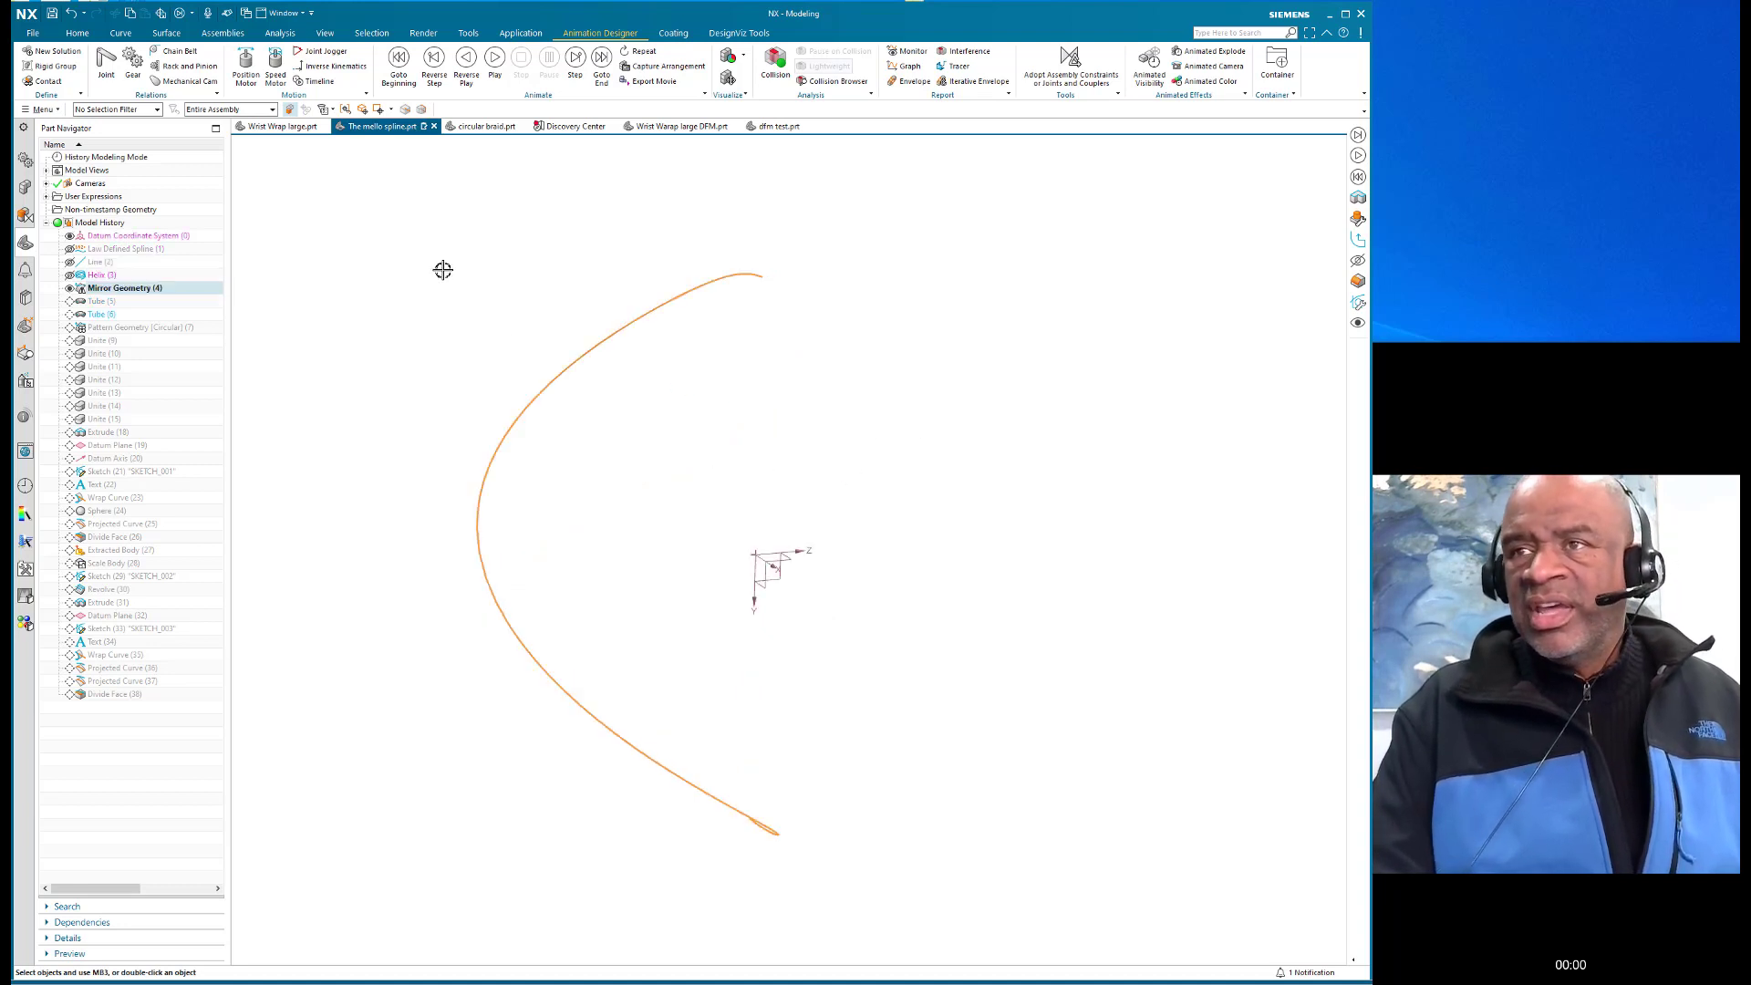
key(ctrl+shift+Right)
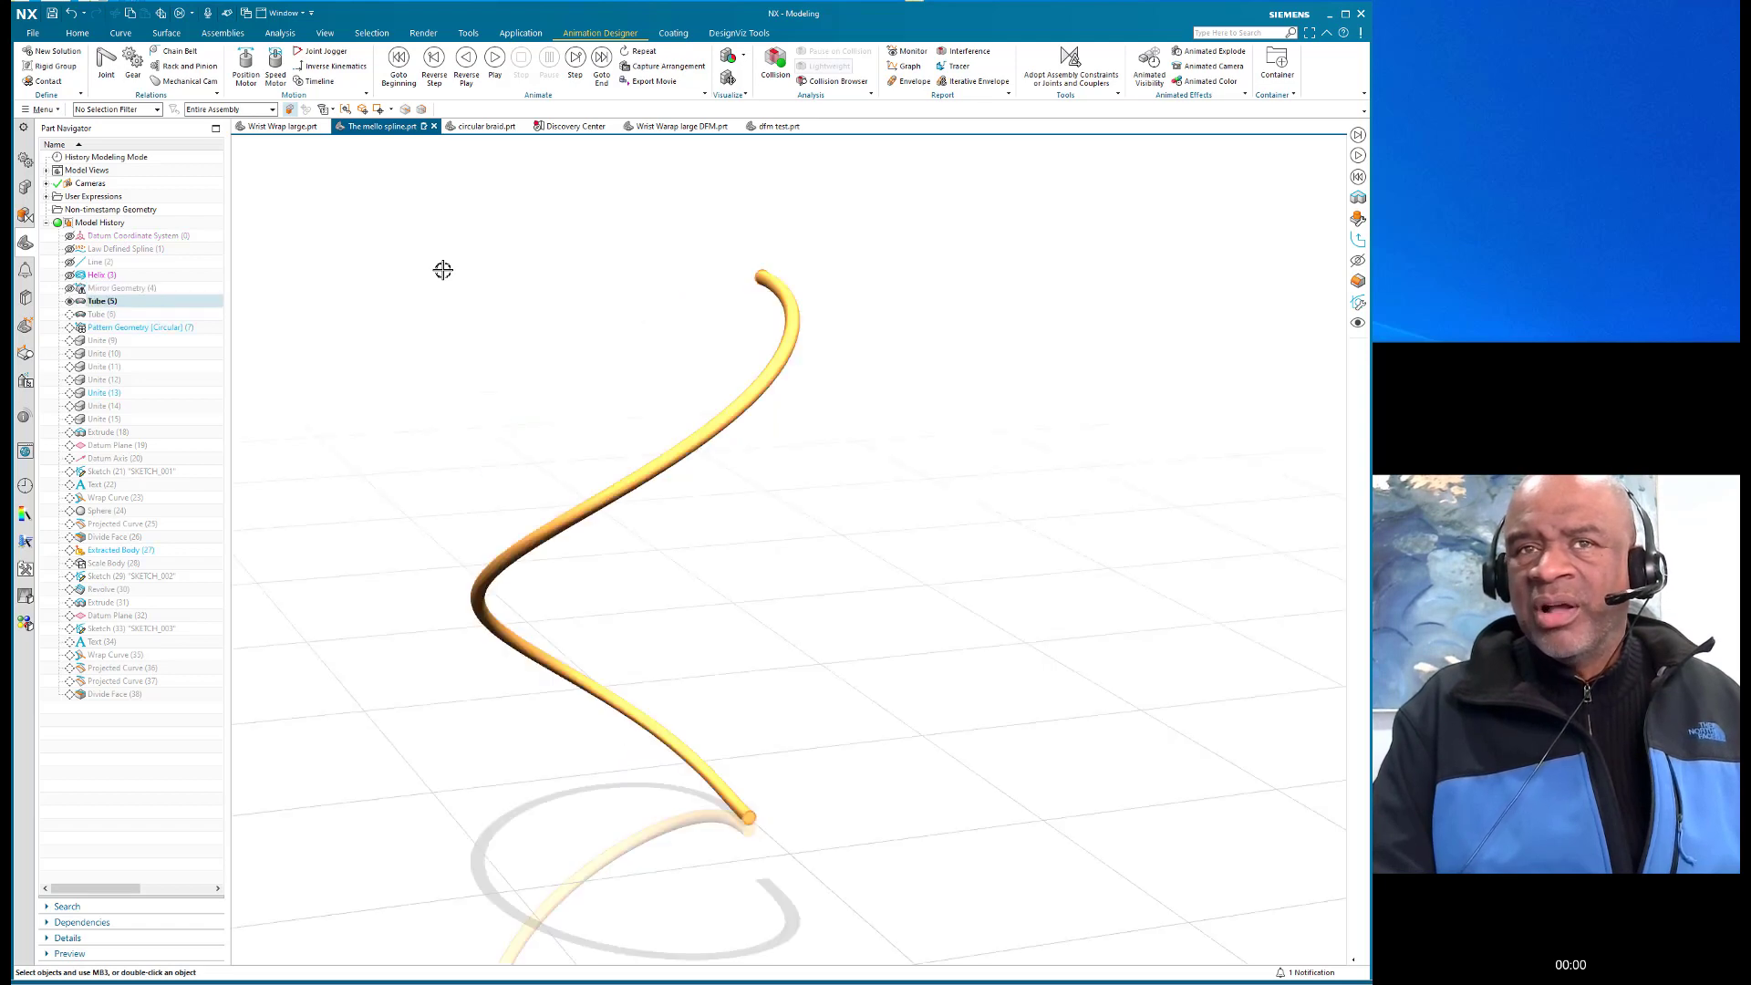
key(ctrl+shift+Right)
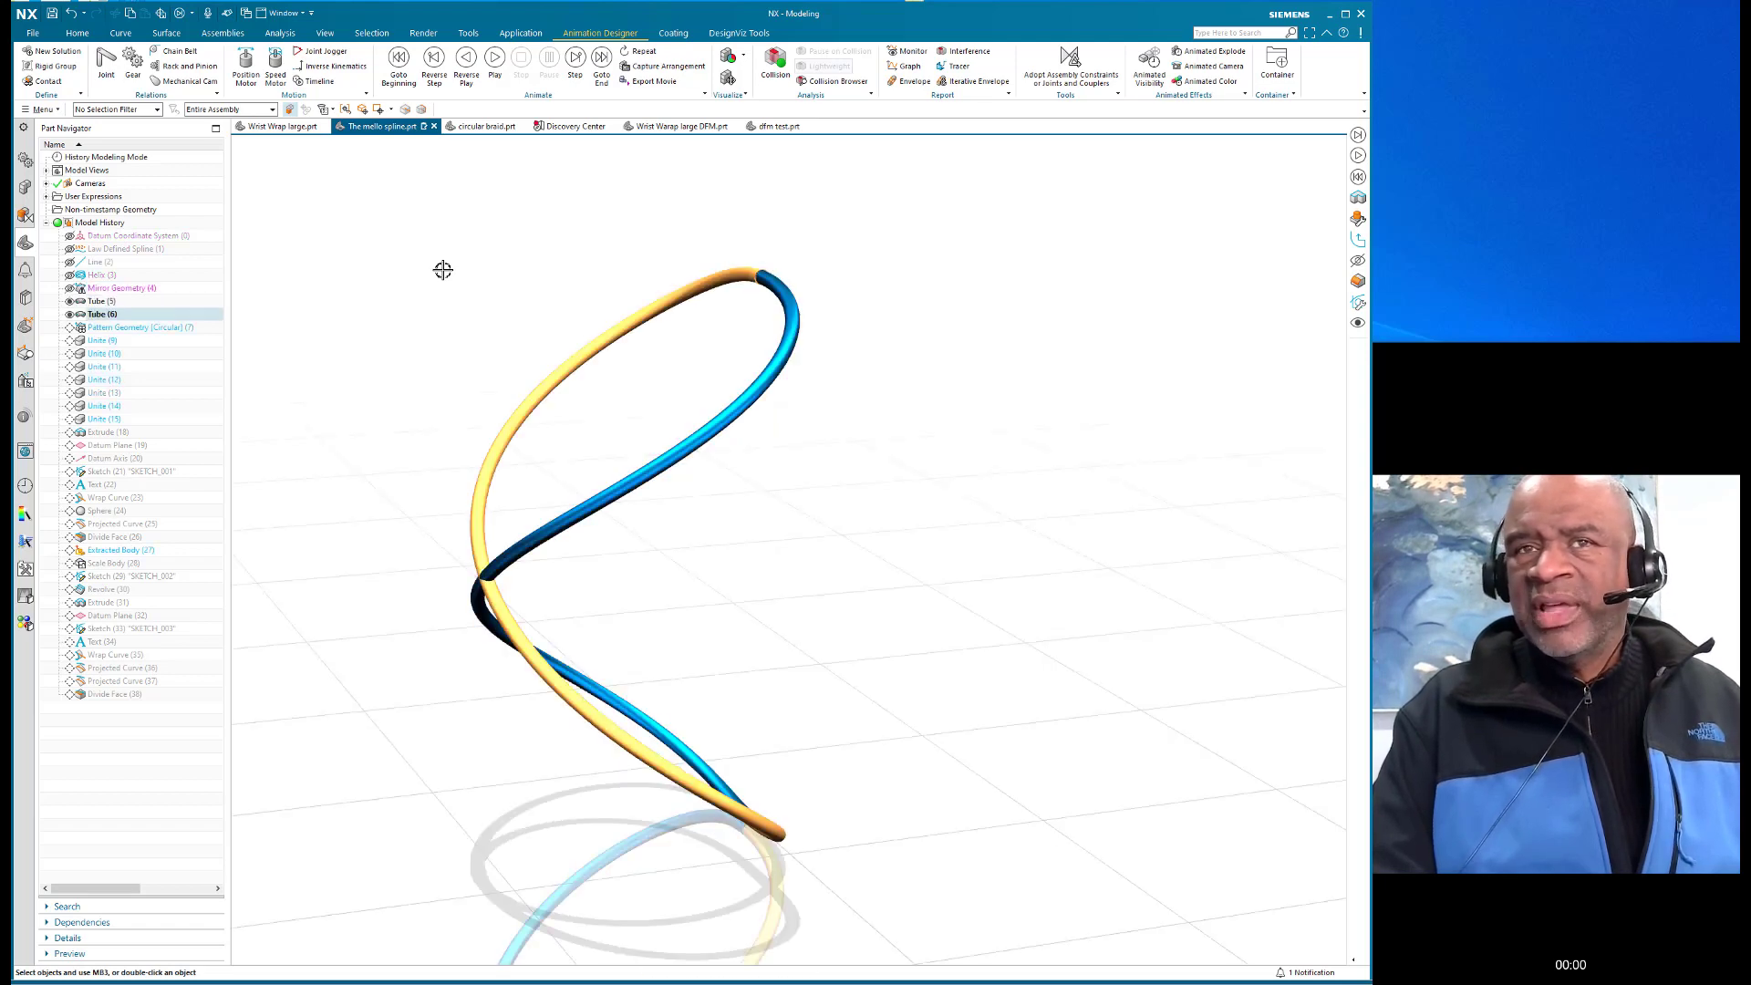
Step the model history forward through the circular pattern of the tubes and all the Unite features
key(ctrl+shift+Right)
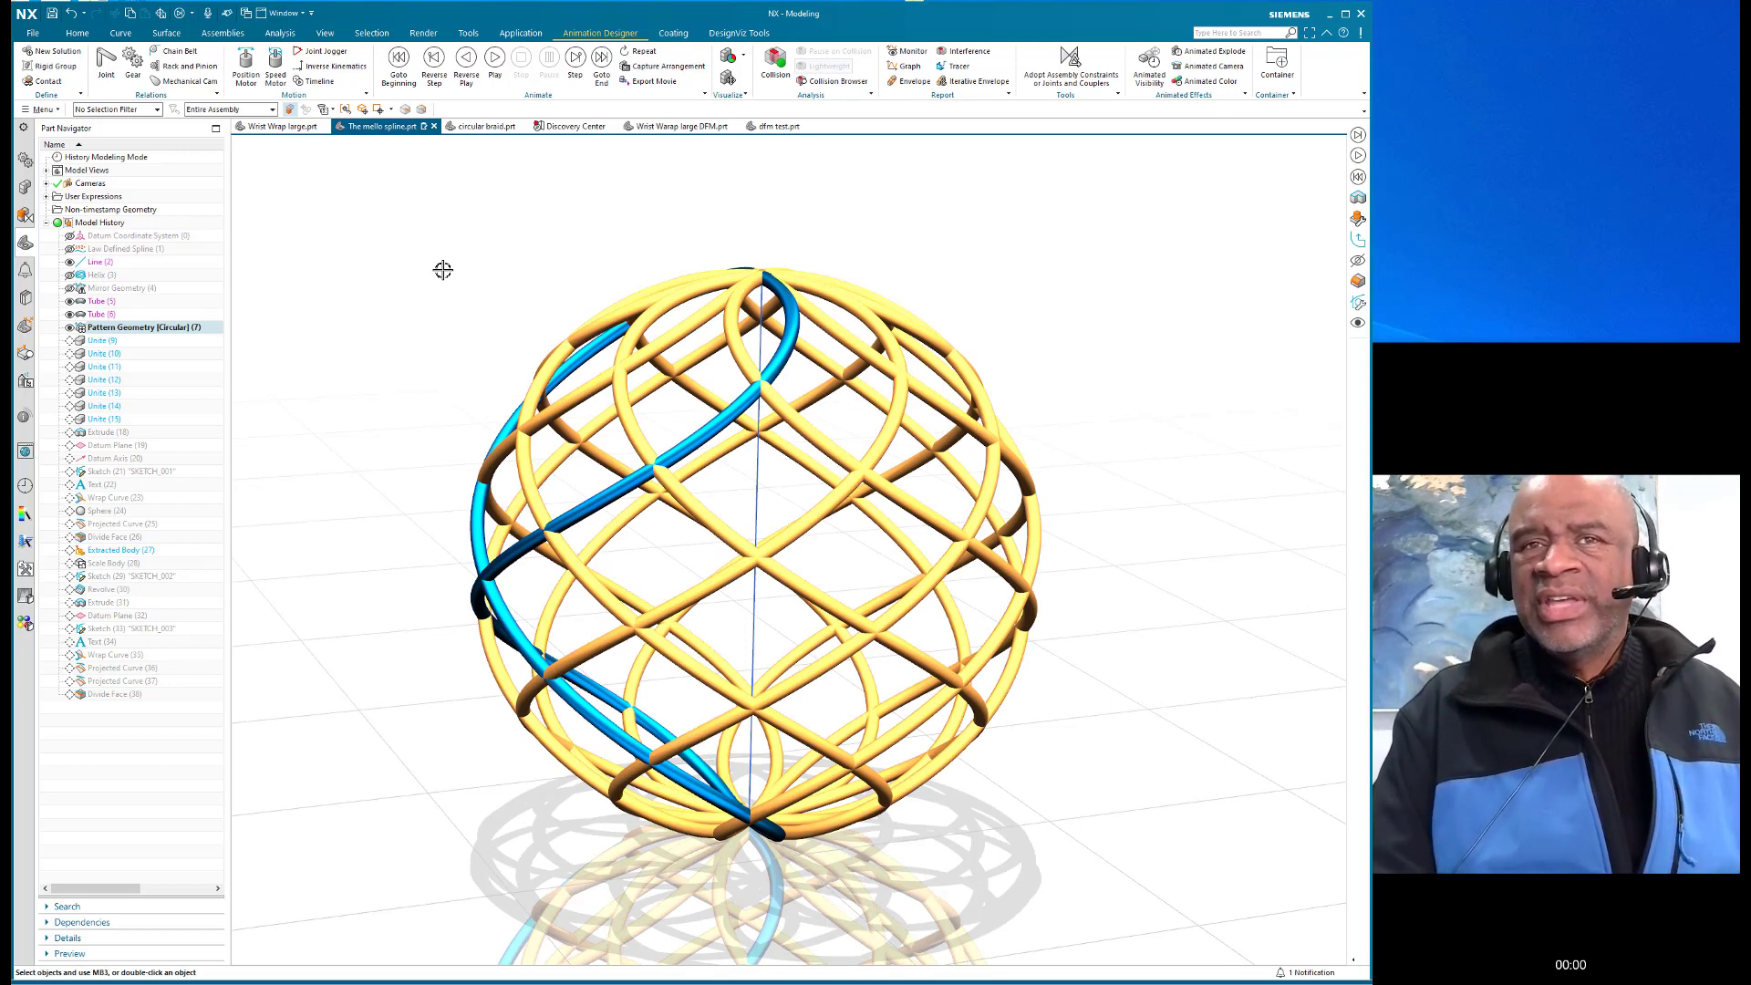
key(ctrl+shift+Right)
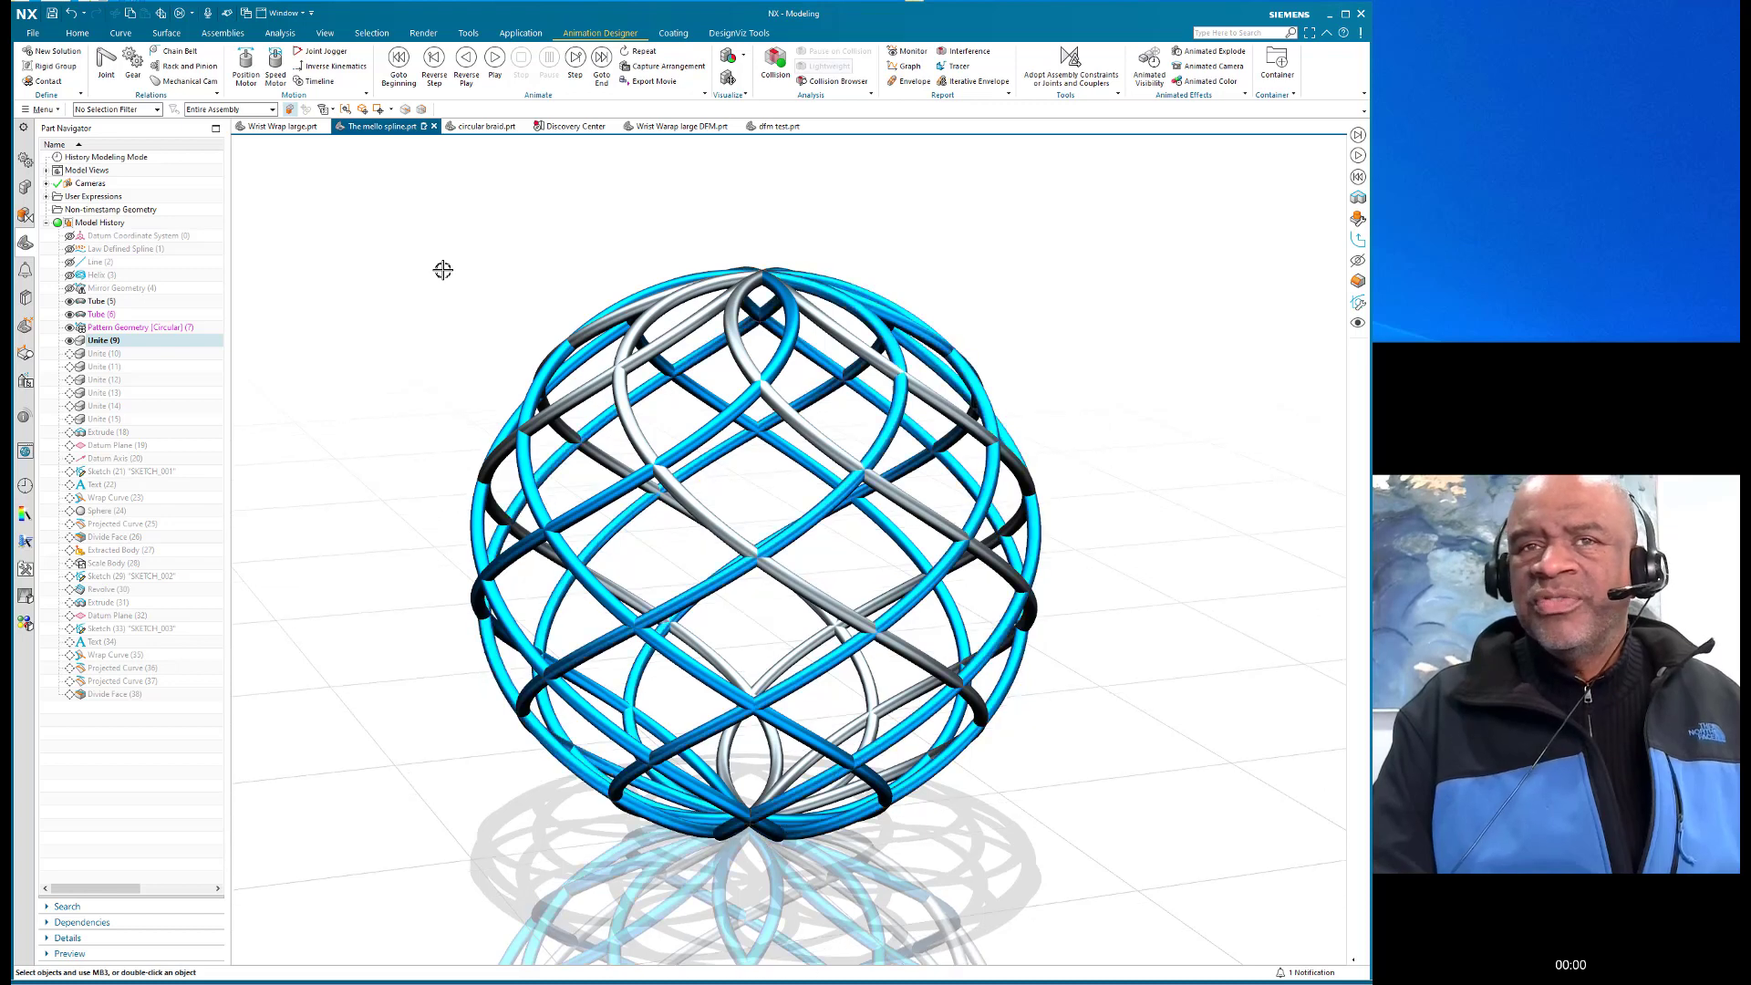
key(ctrl+shift+Right)
key(ctrl+shift+Right)
key(ctrl+shift+Right)
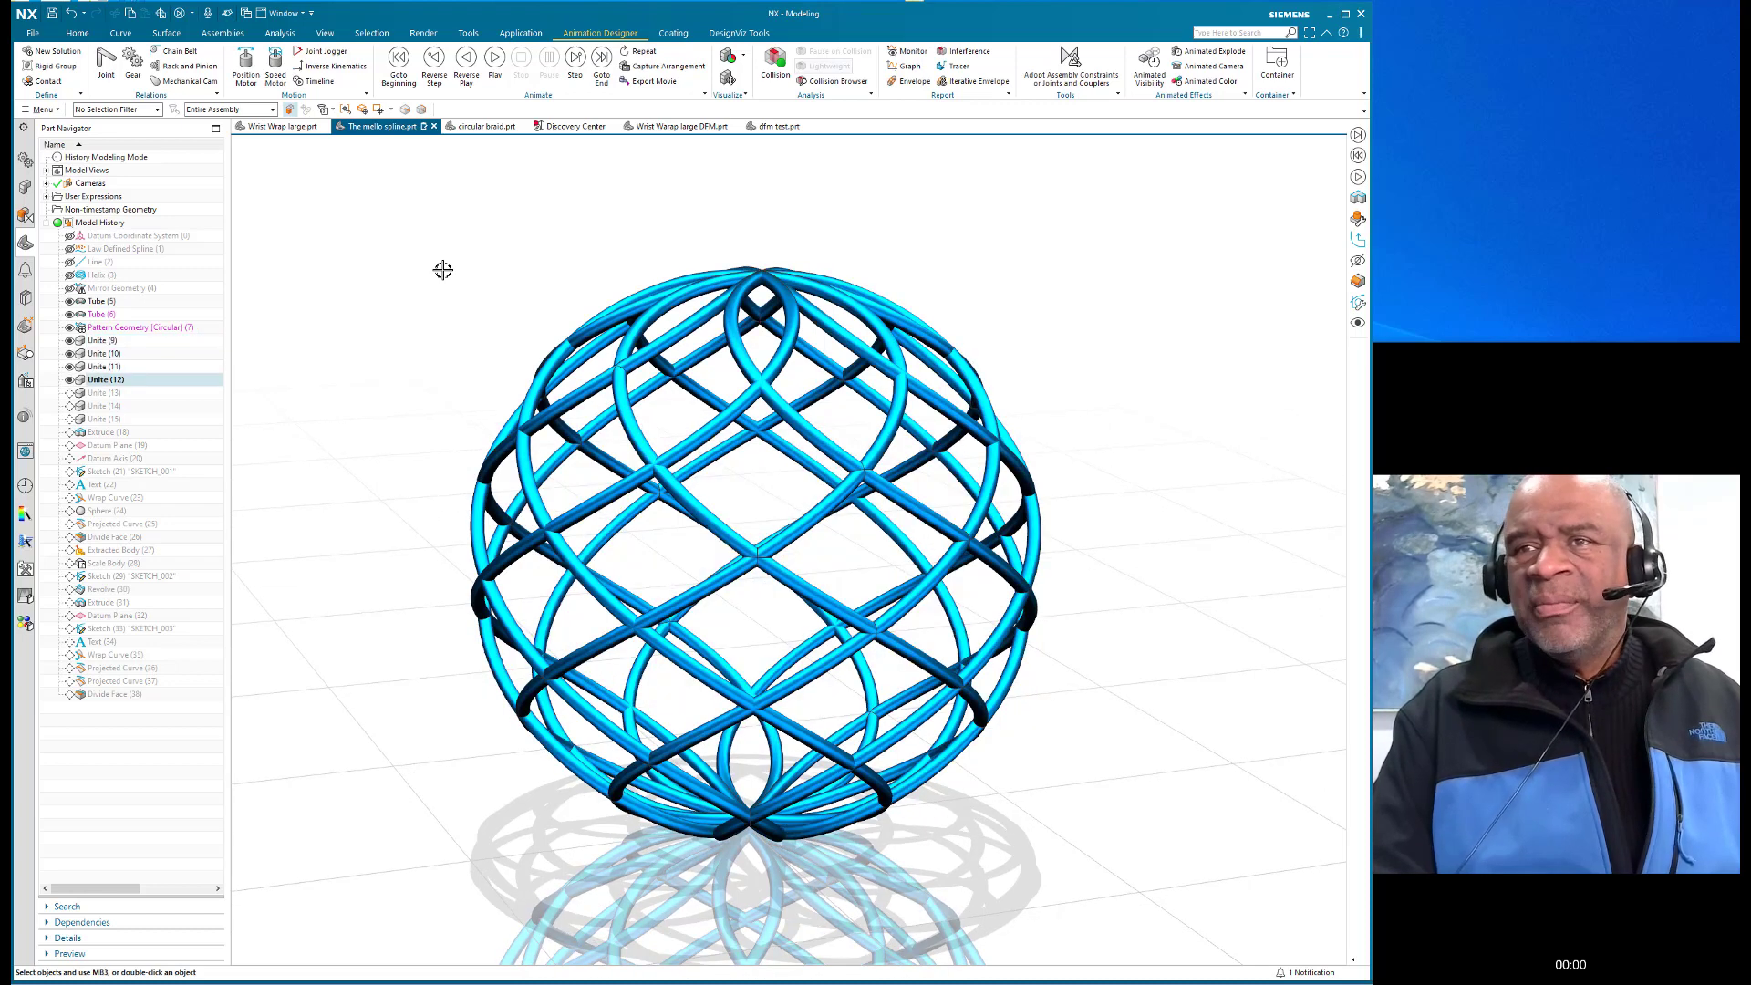
key(ctrl+shift+Right)
key(ctrl+shift+Right)
key(ctrl+shift+Right)
Step the history forward from the cylinder extrude through the datum, sketch and text features to the final Divide Face
key(ctrl+shift+Right)
key(ctrl+shift+Right)
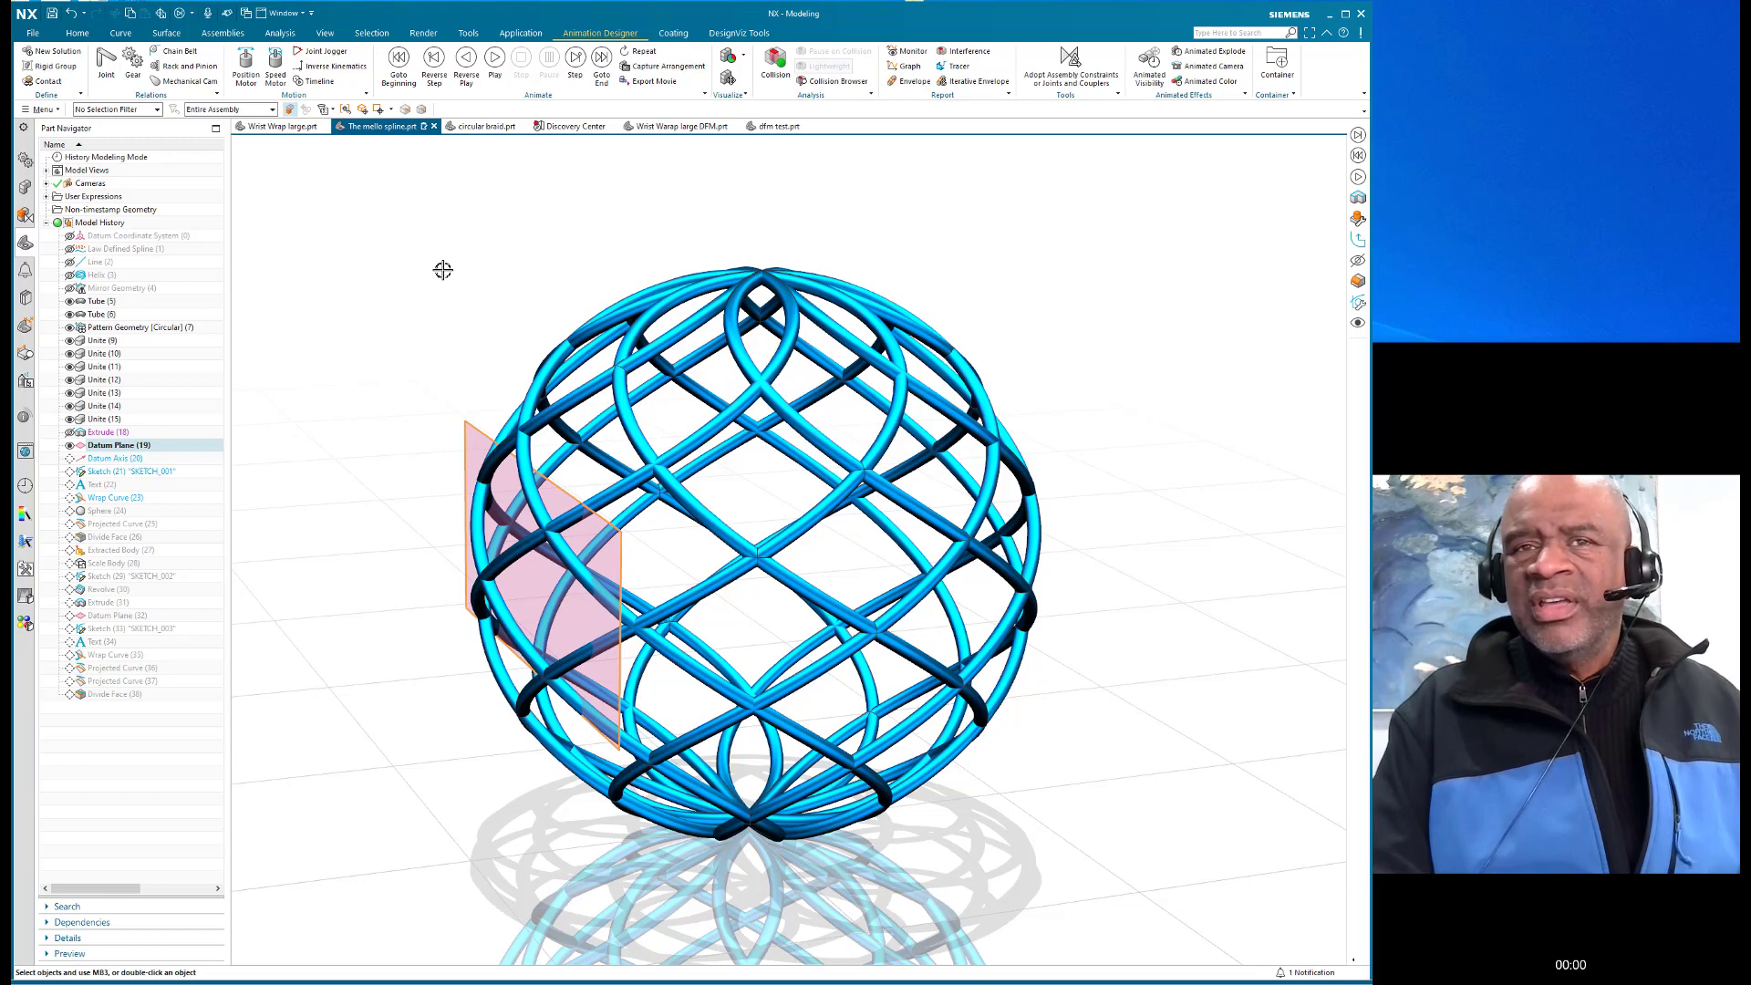
key(ctrl+shift+Right)
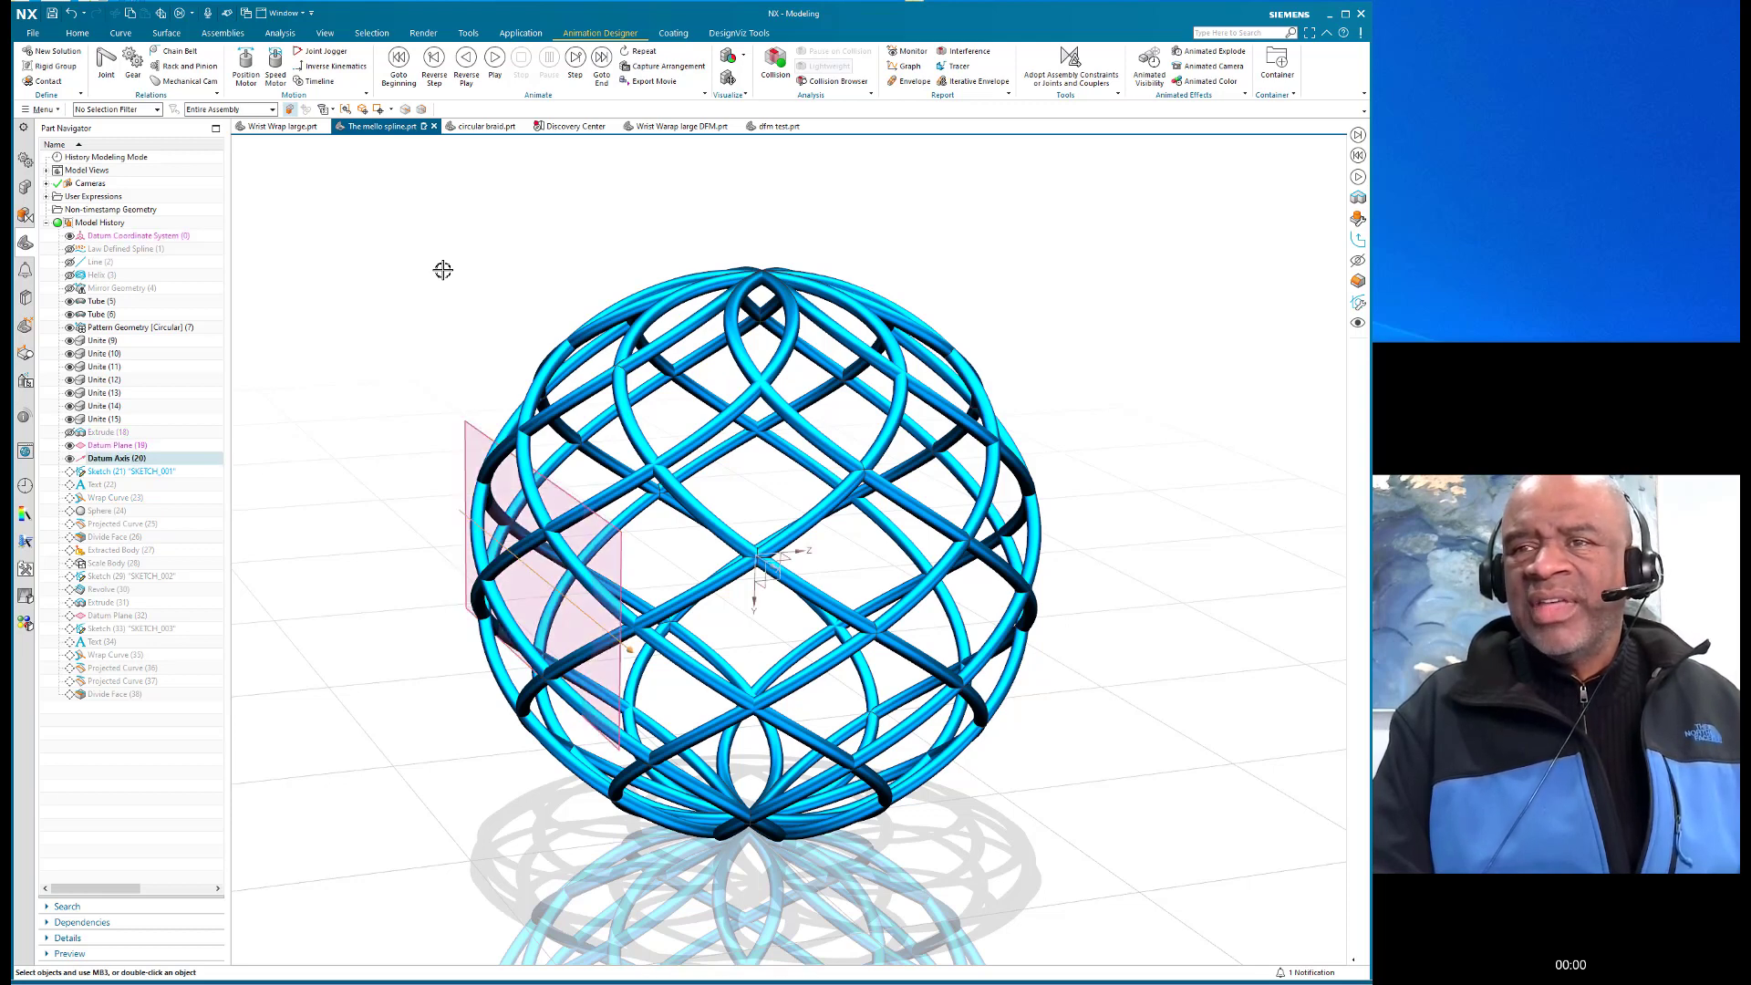
key(ctrl+shift+Right)
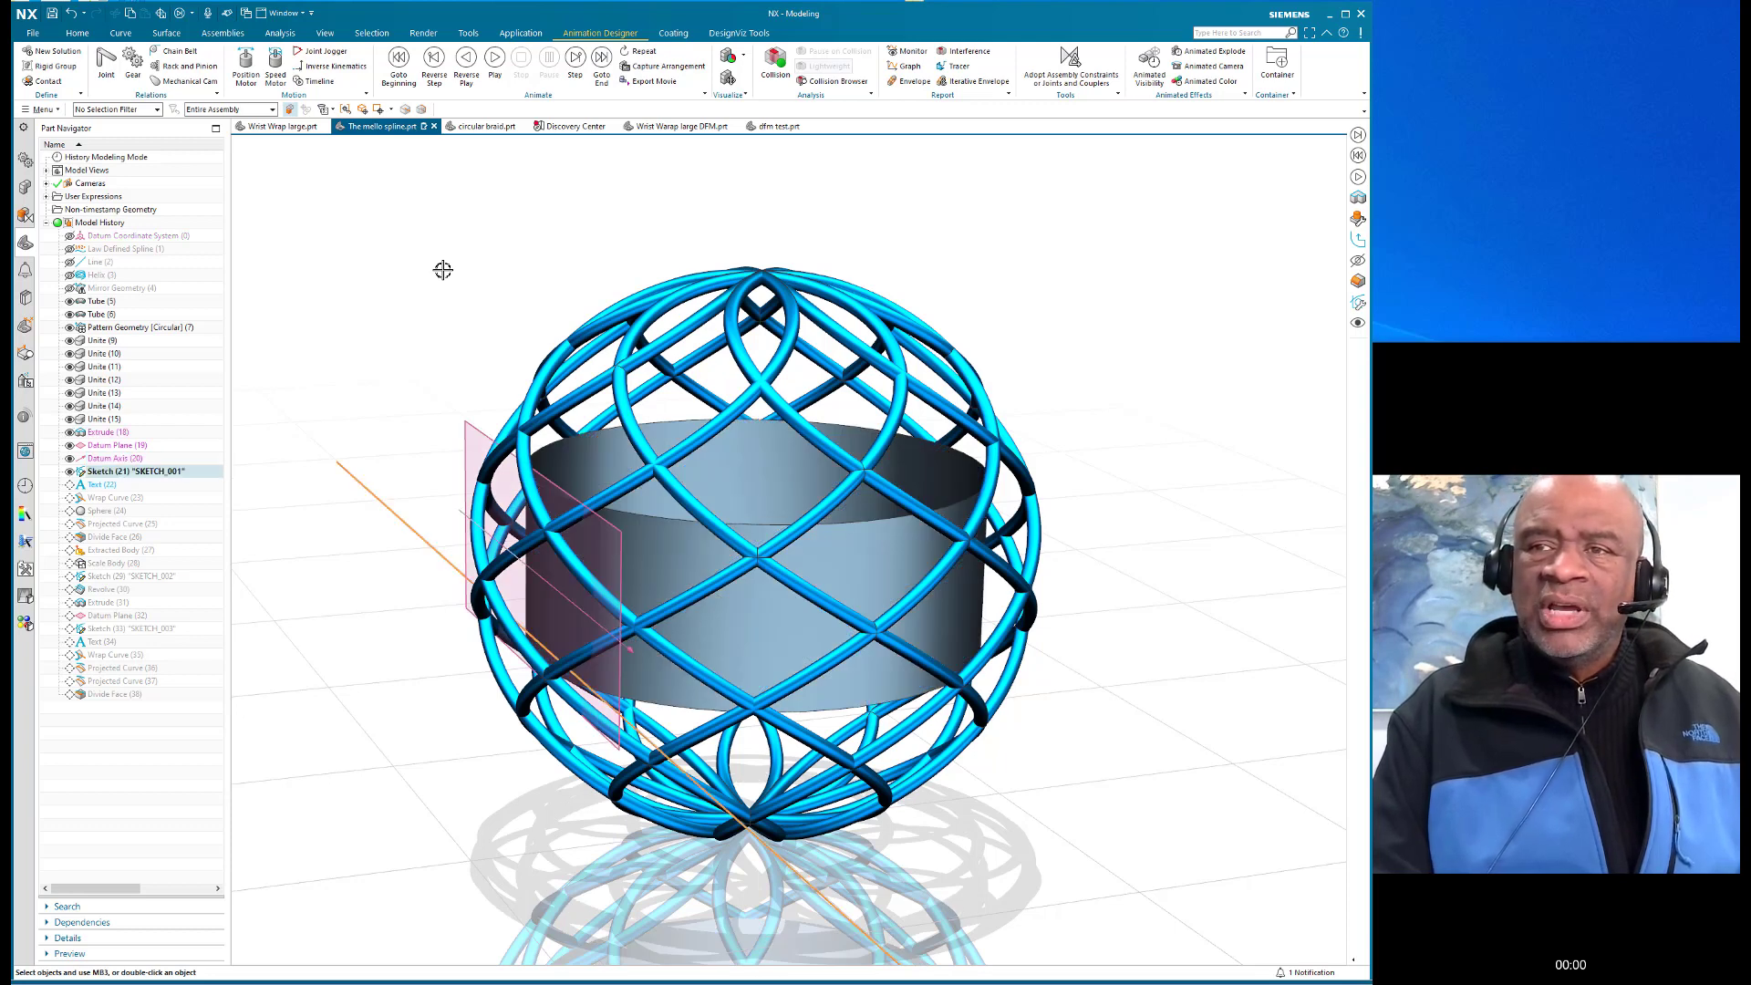
key(ctrl+shift+Right)
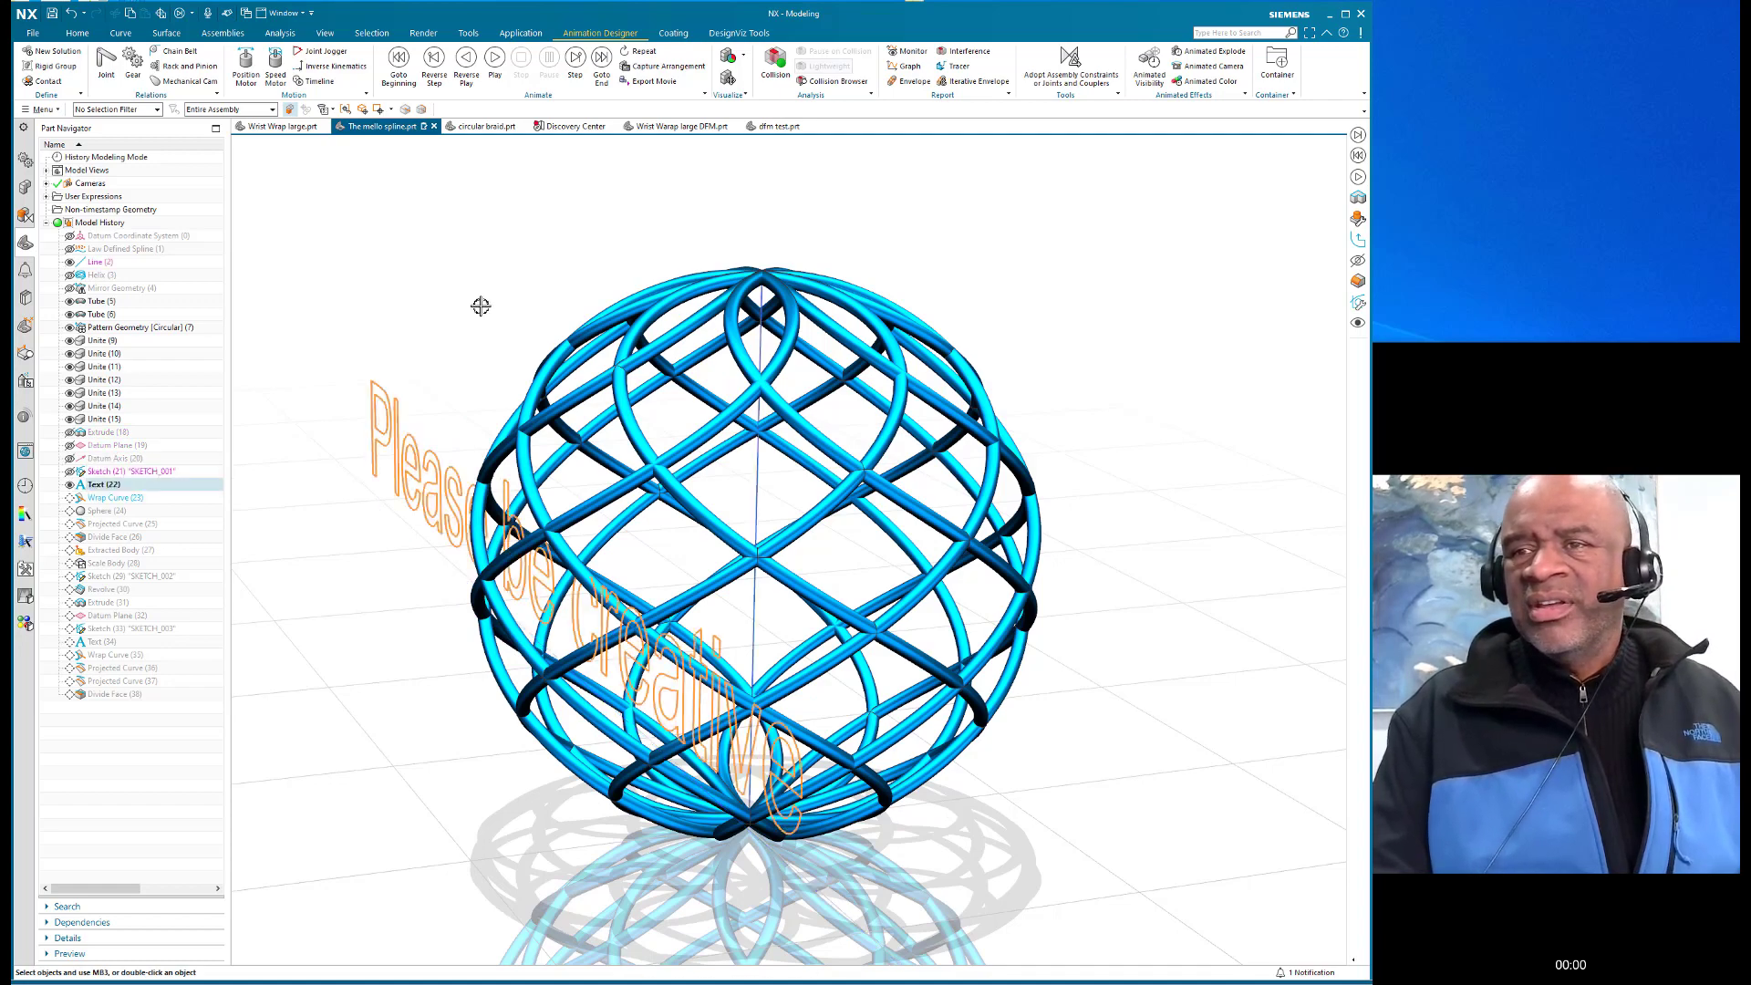
mouse_move(481, 305)
middle_down()
mouse_move(509, 271)
mouse_move(489, 294)
middle_up()
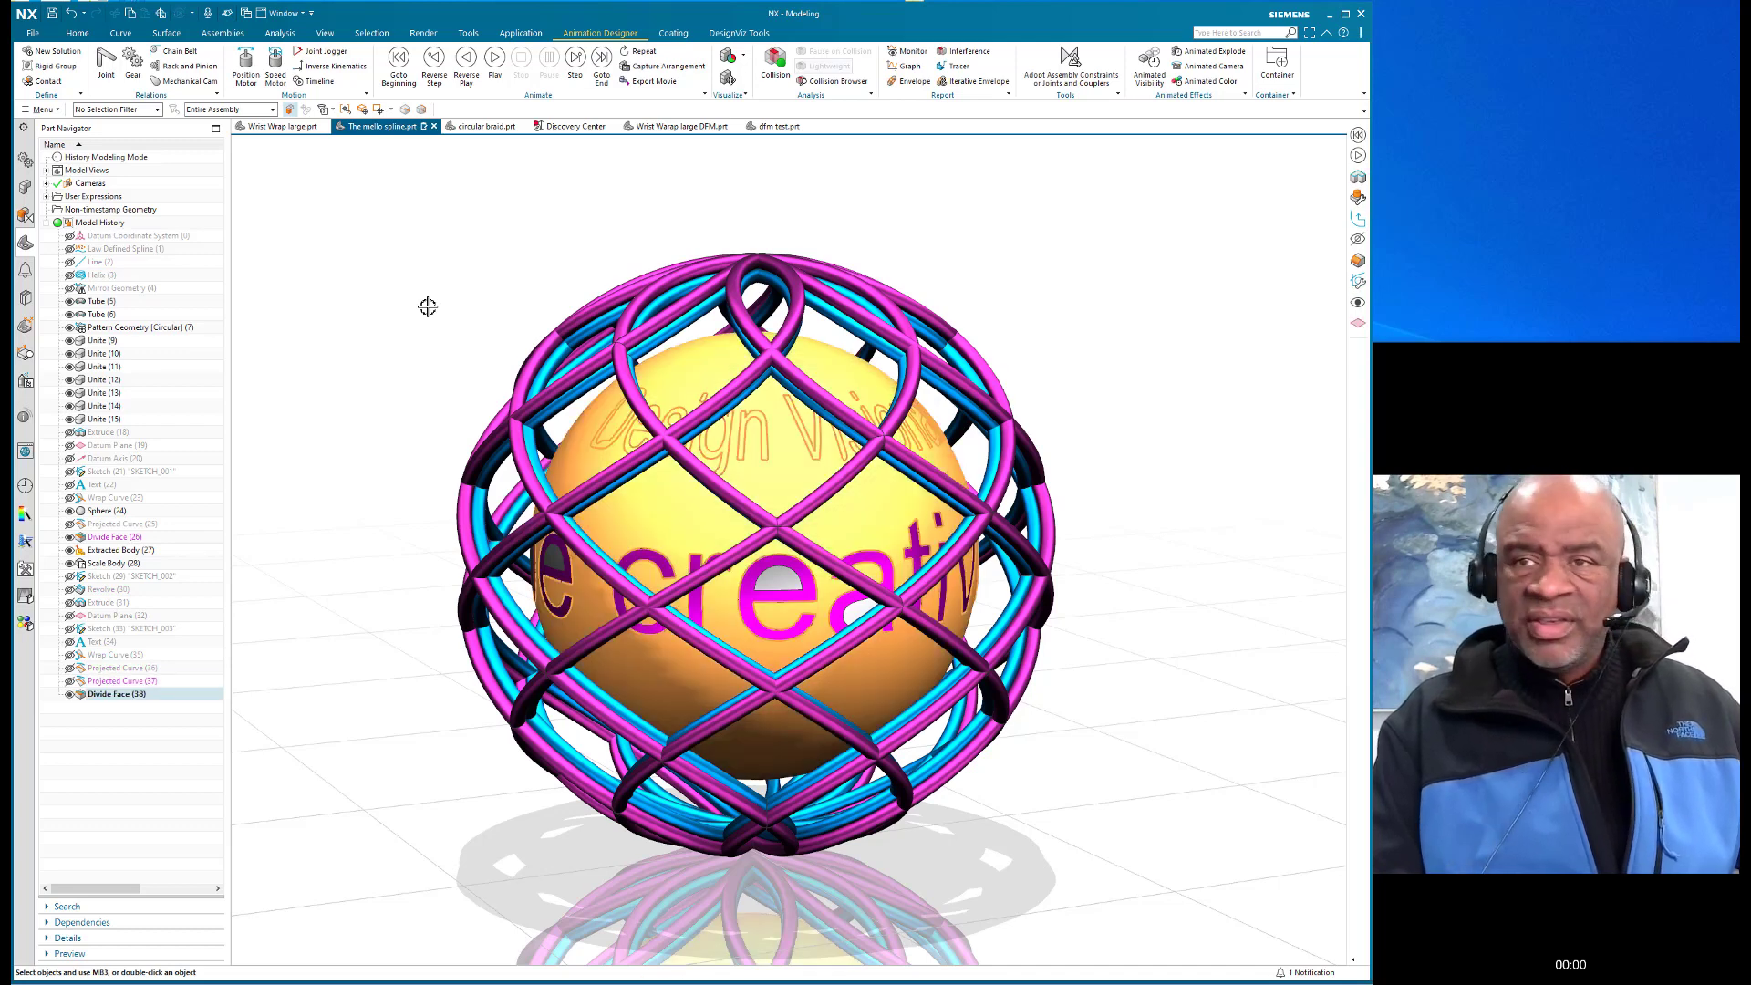
click(160, 702)
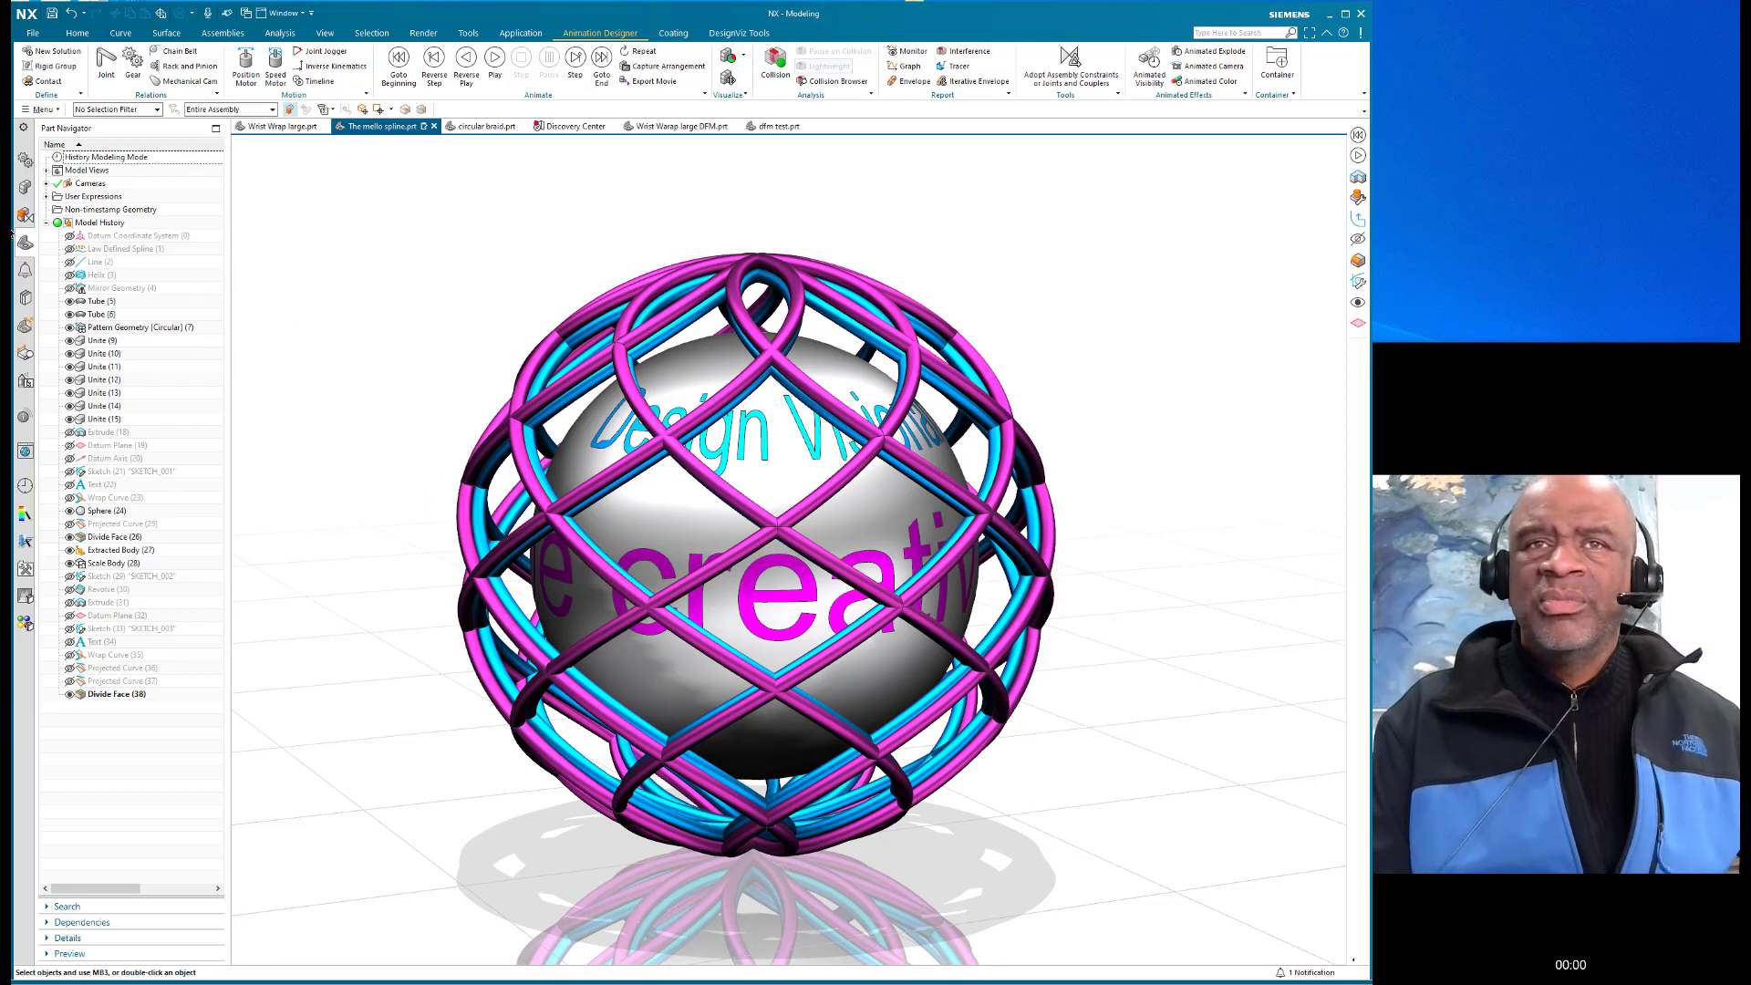
Examine the fixed joint and the three revolute joints of the animation solution, including their parent rigid groups
click(25, 160)
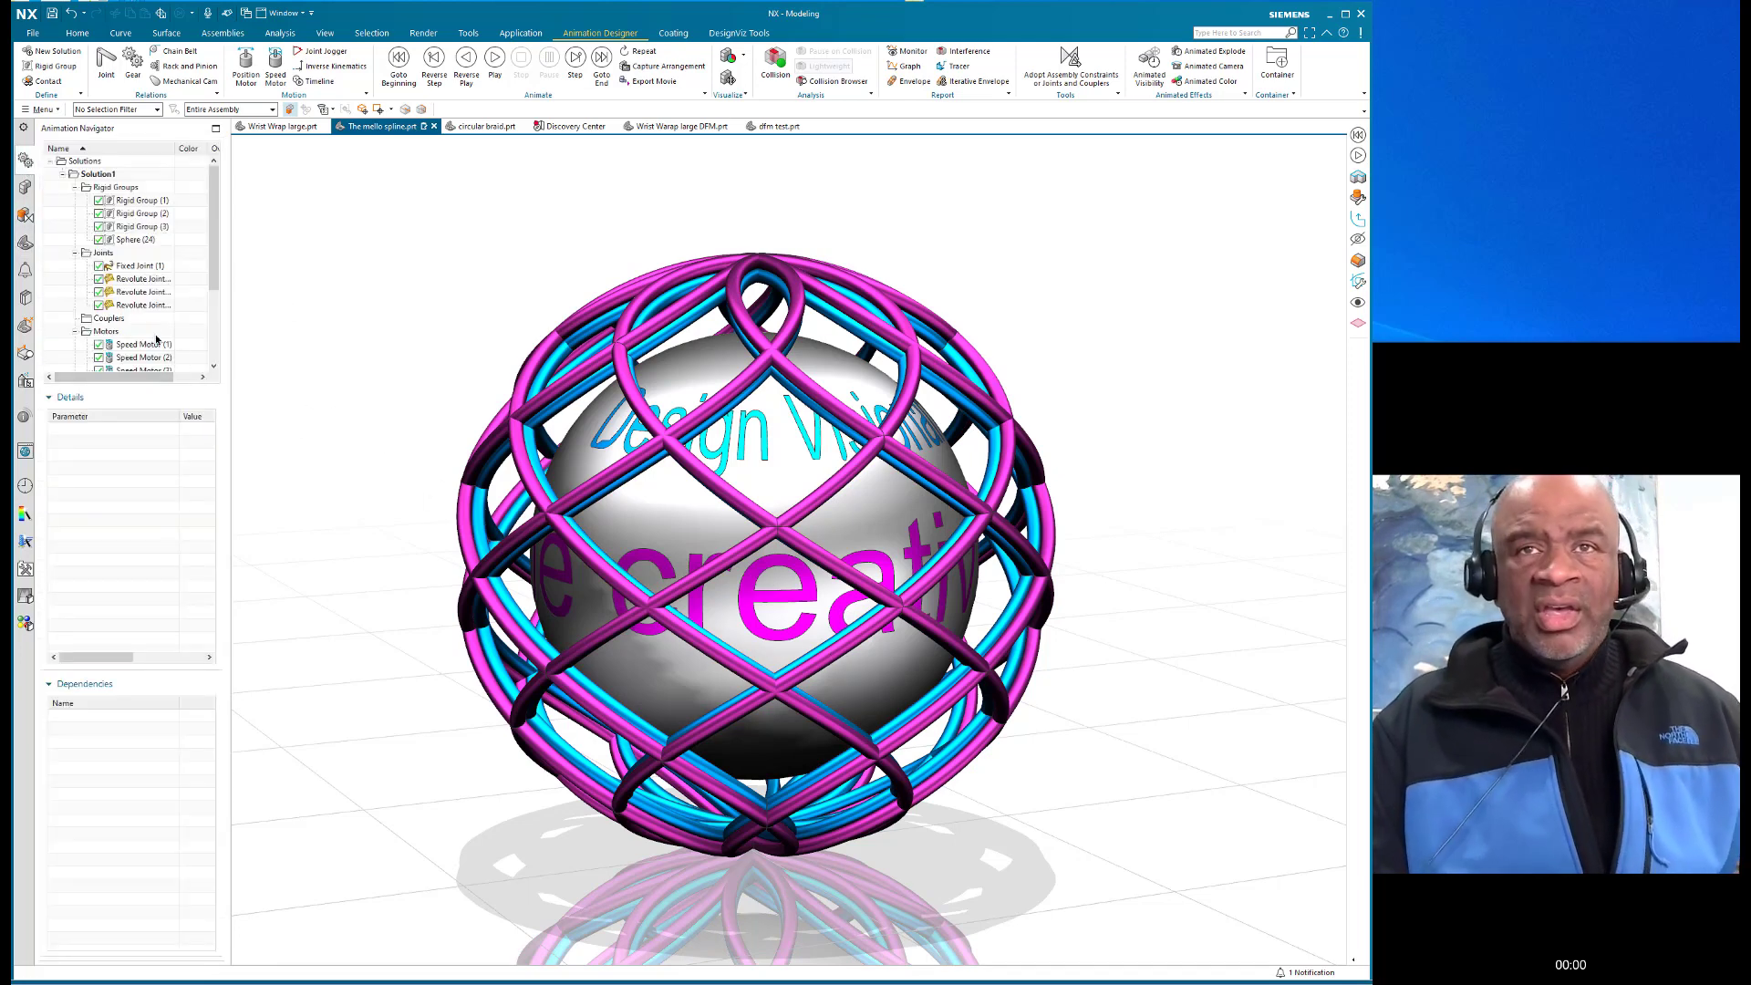
click(135, 267)
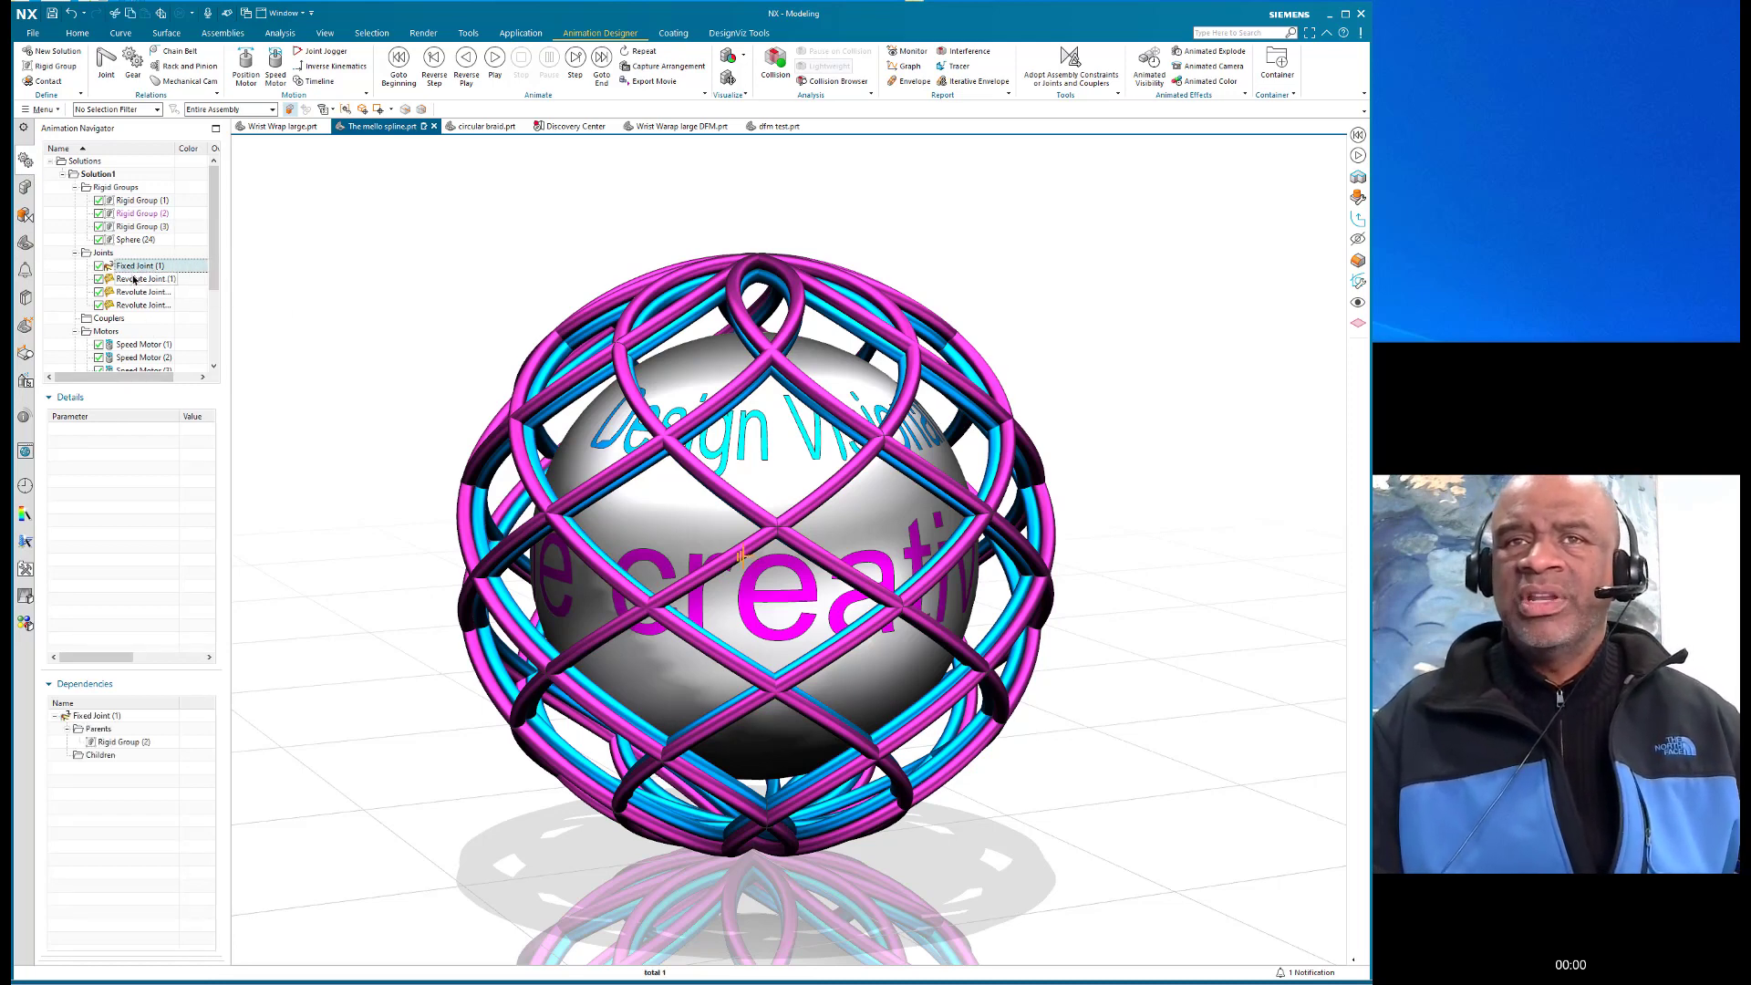
click(134, 279)
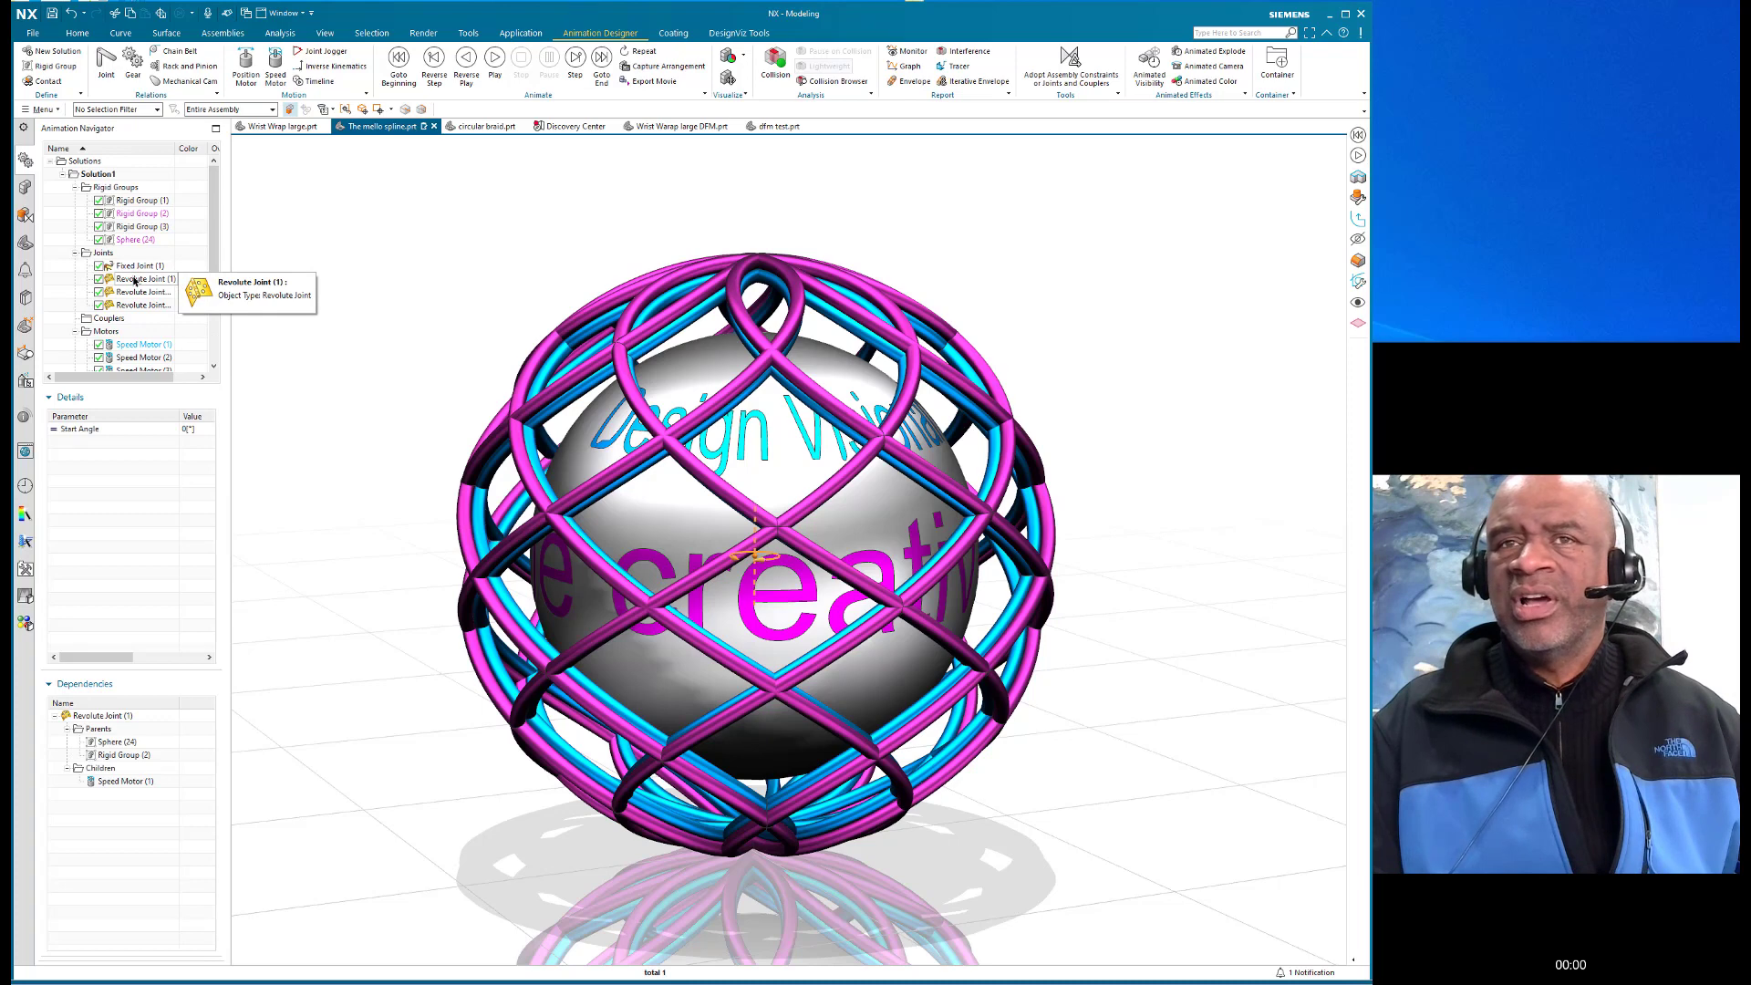
click(134, 293)
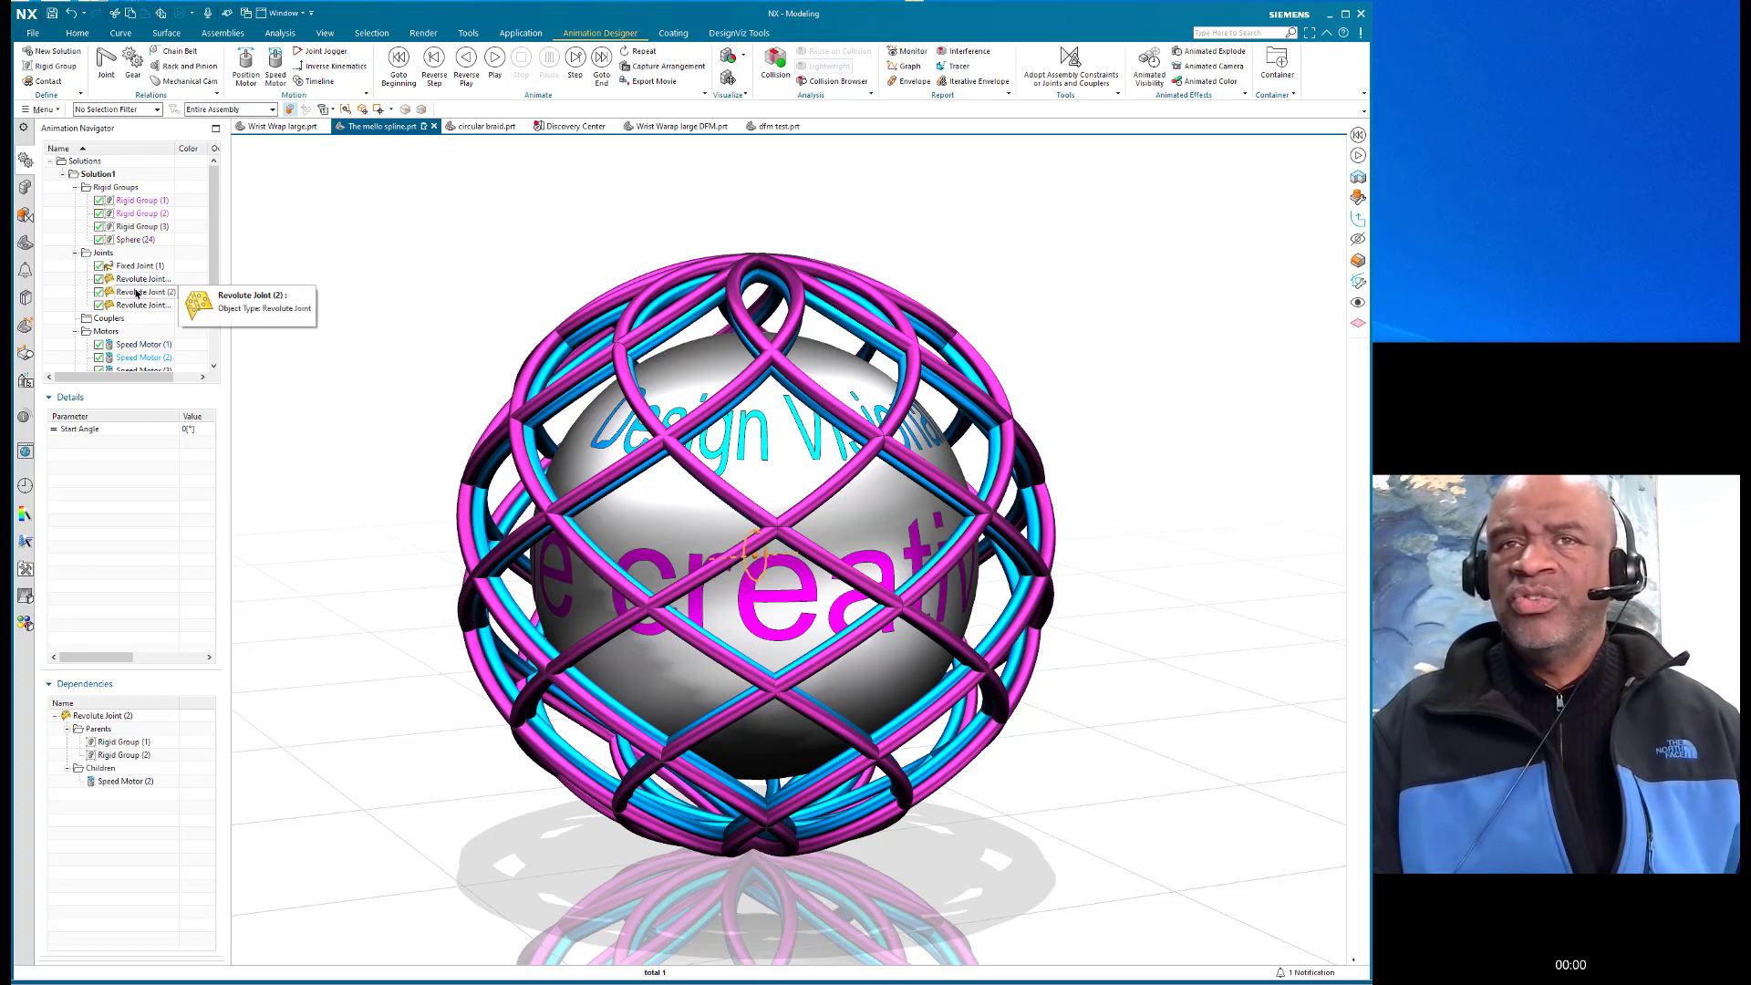
click(150, 305)
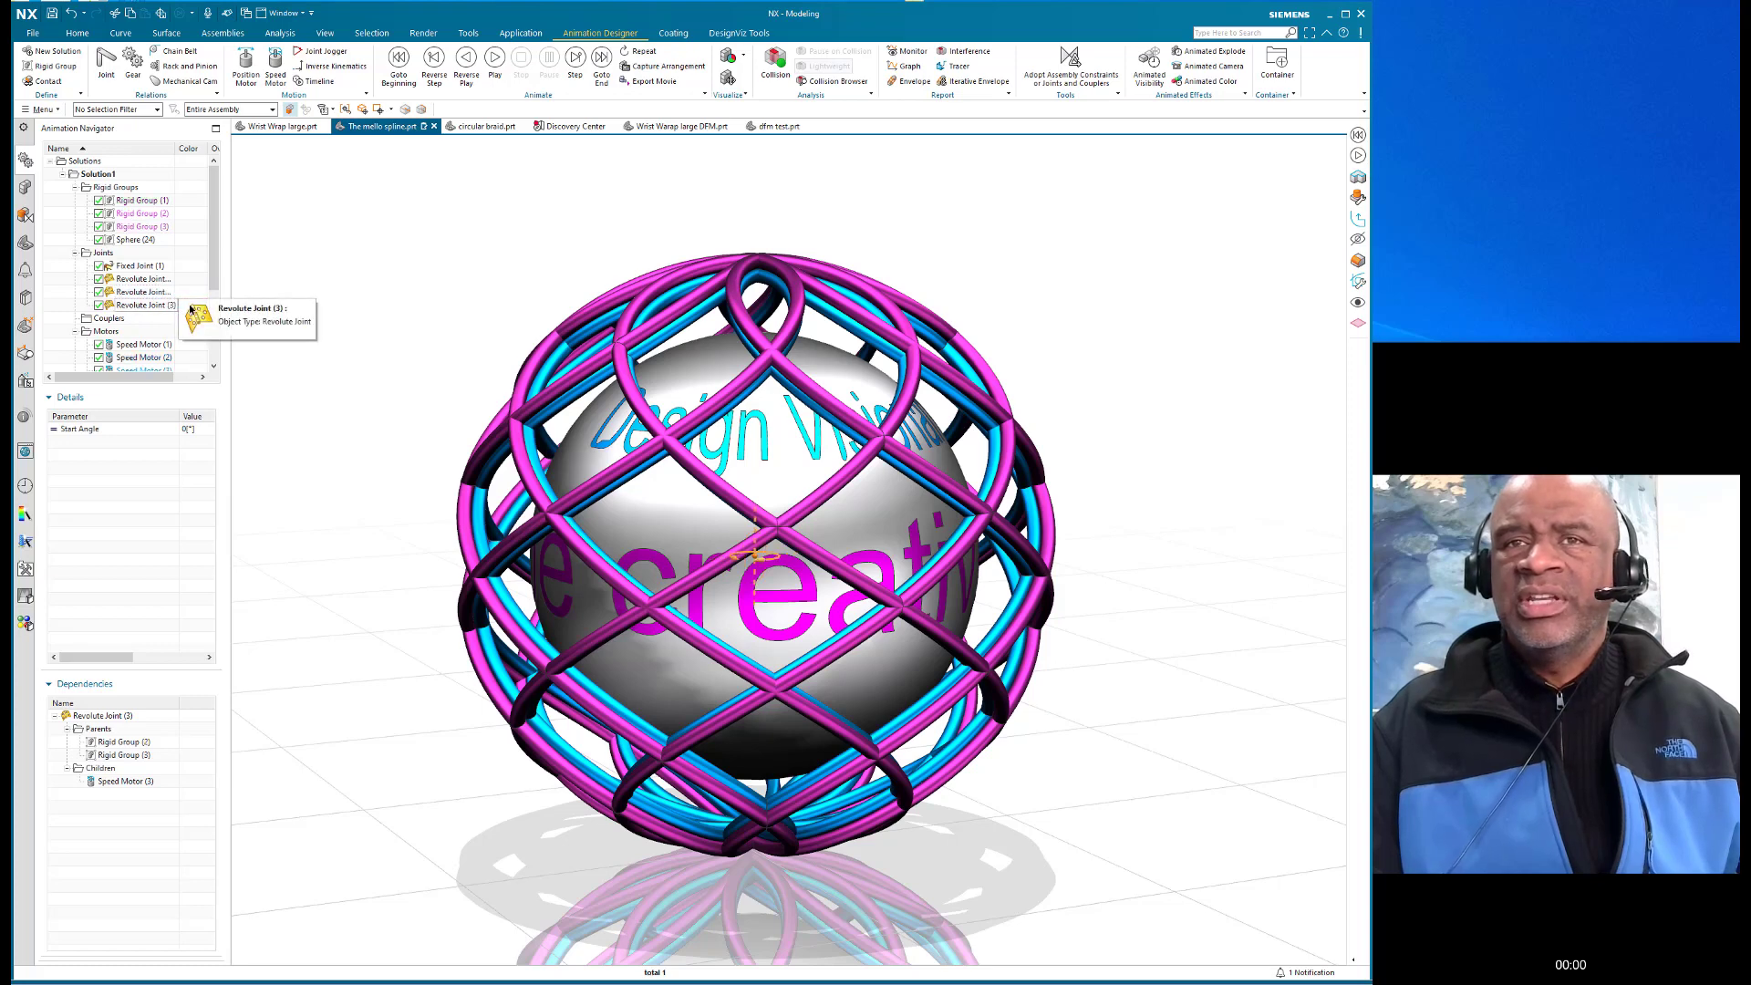
Examine the speed settings of the three speed motors, leaving their definitions without changes
scroll(136, 283, down, 2)
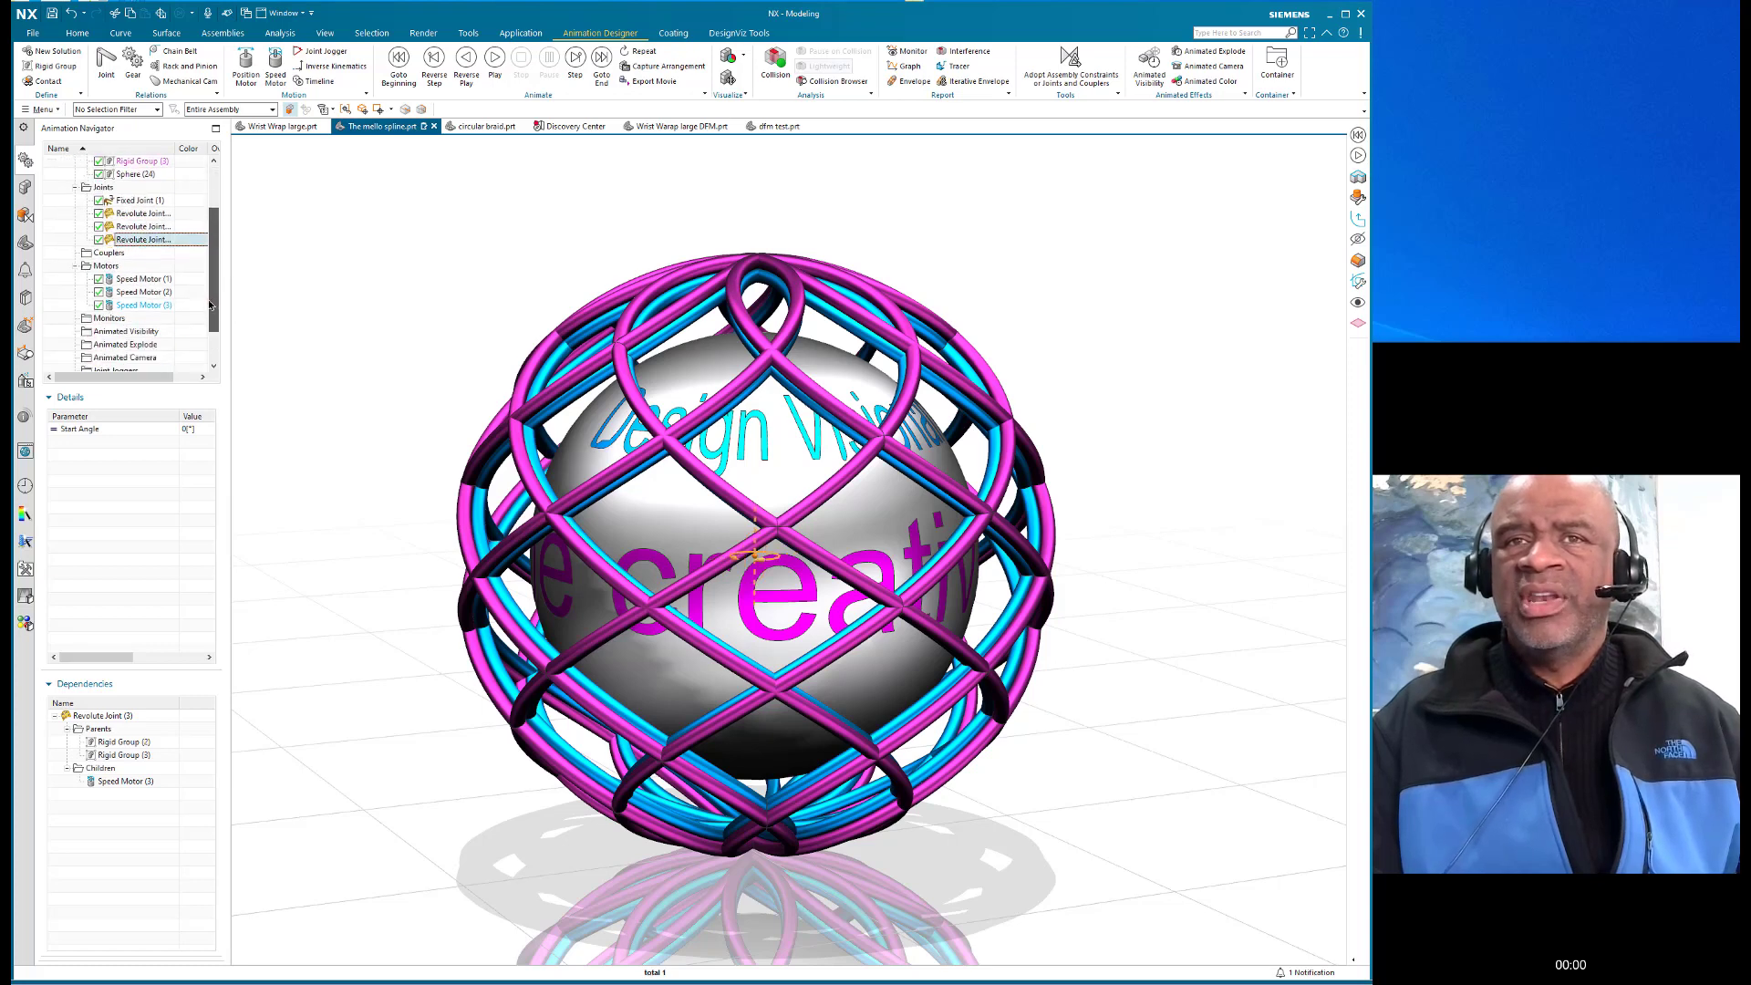
click(140, 281)
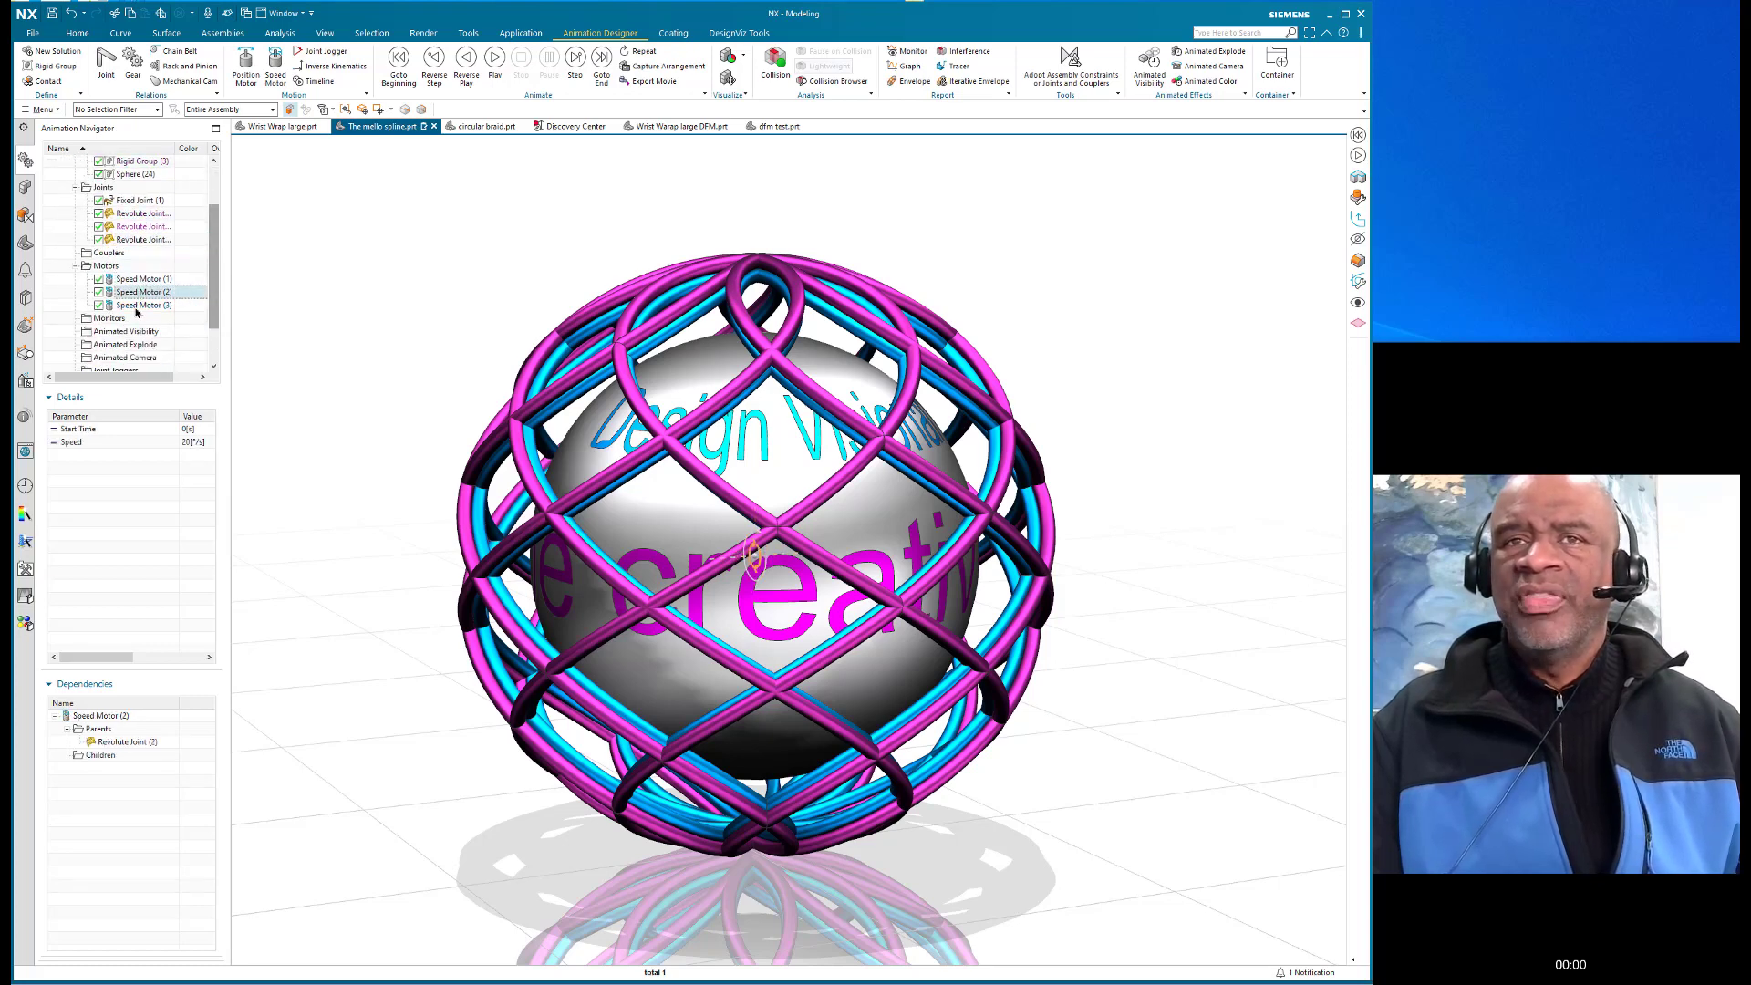
double_click(136, 281)
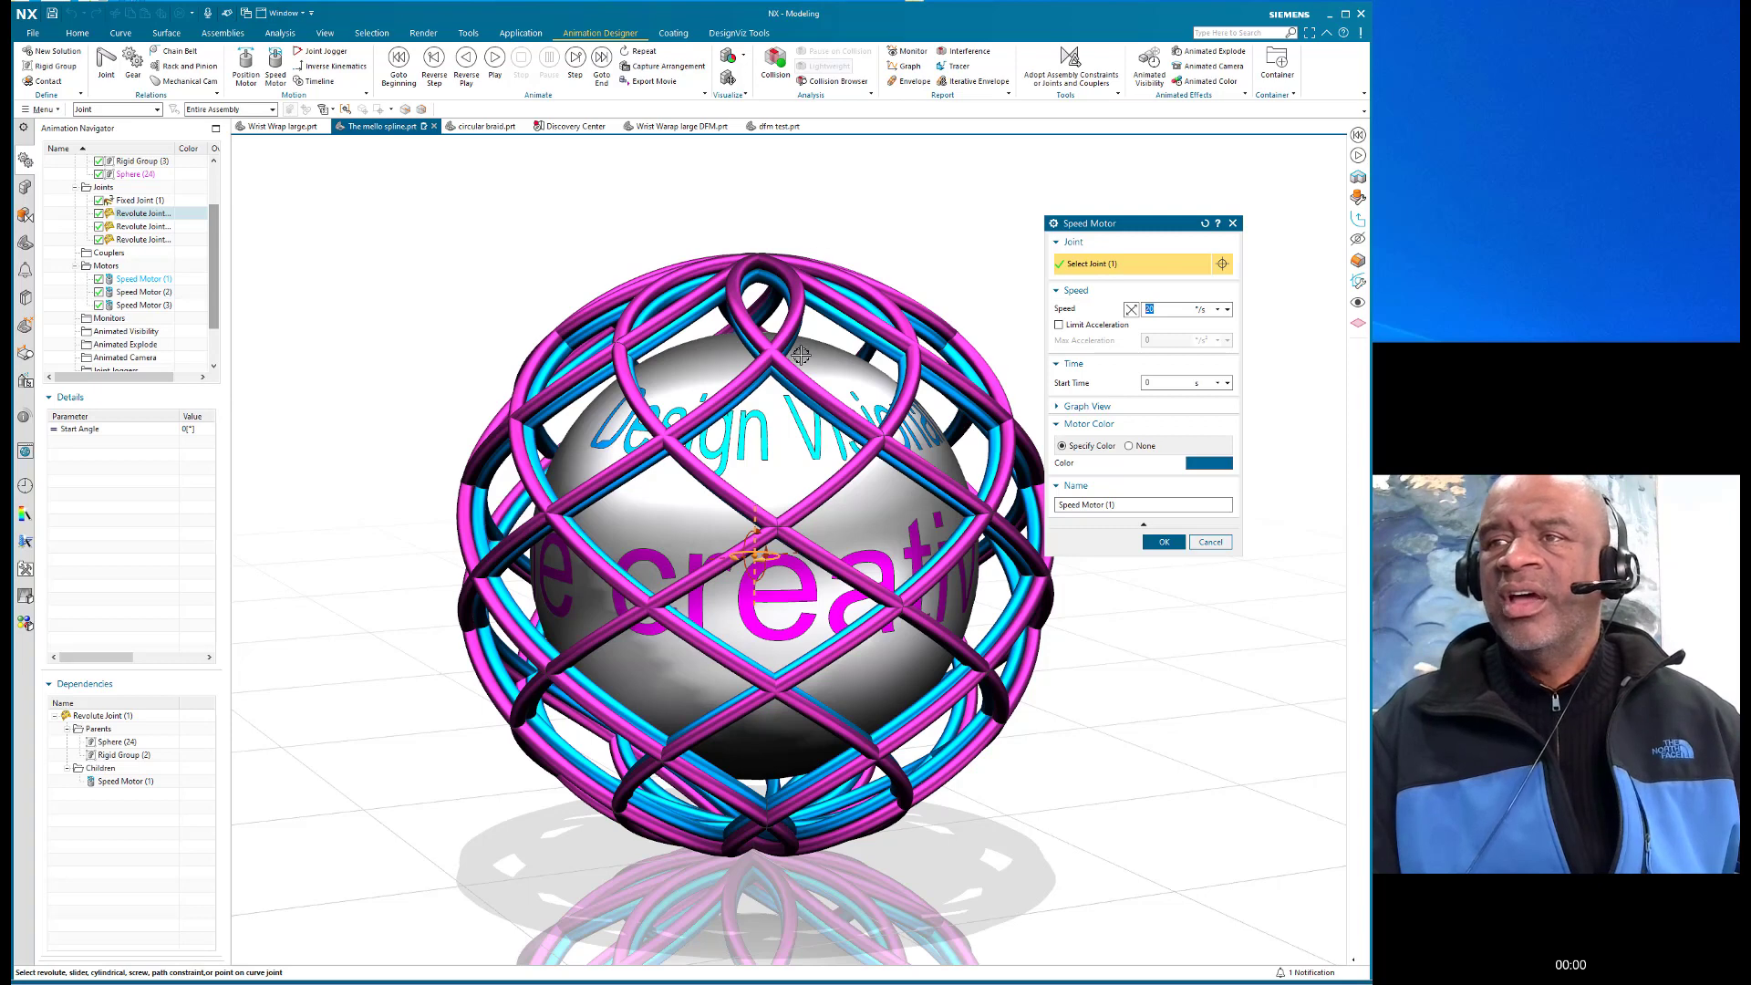
click(146, 292)
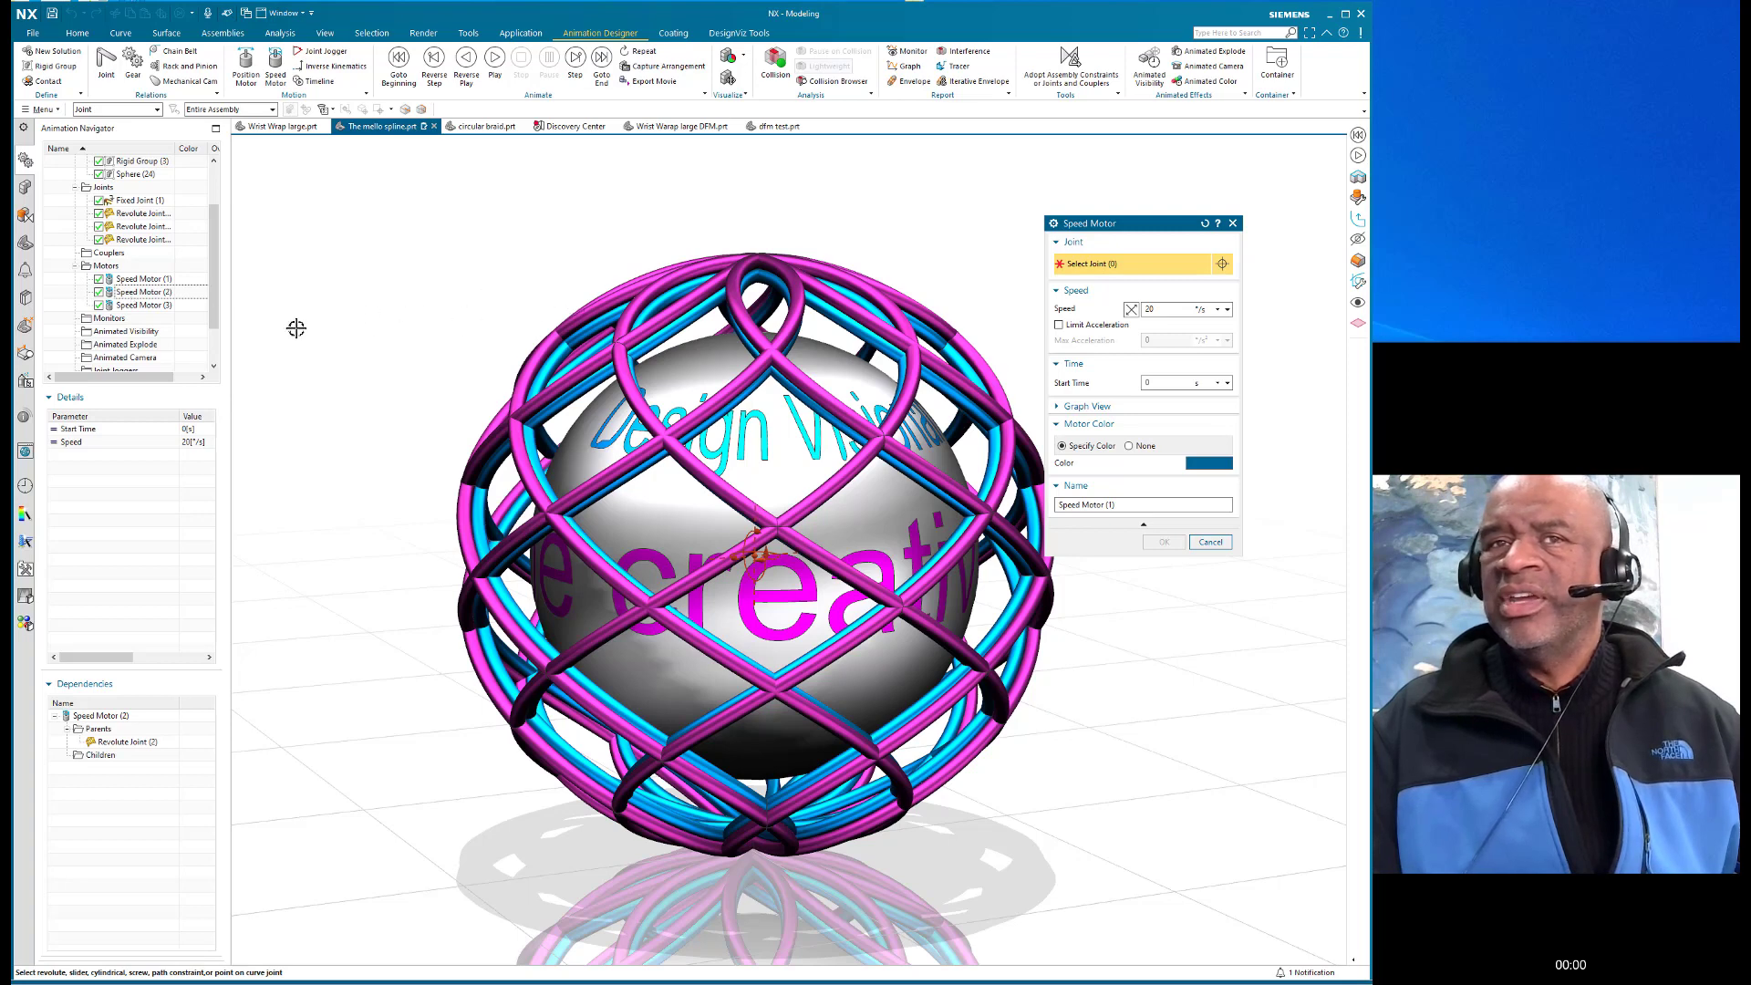
click(133, 306)
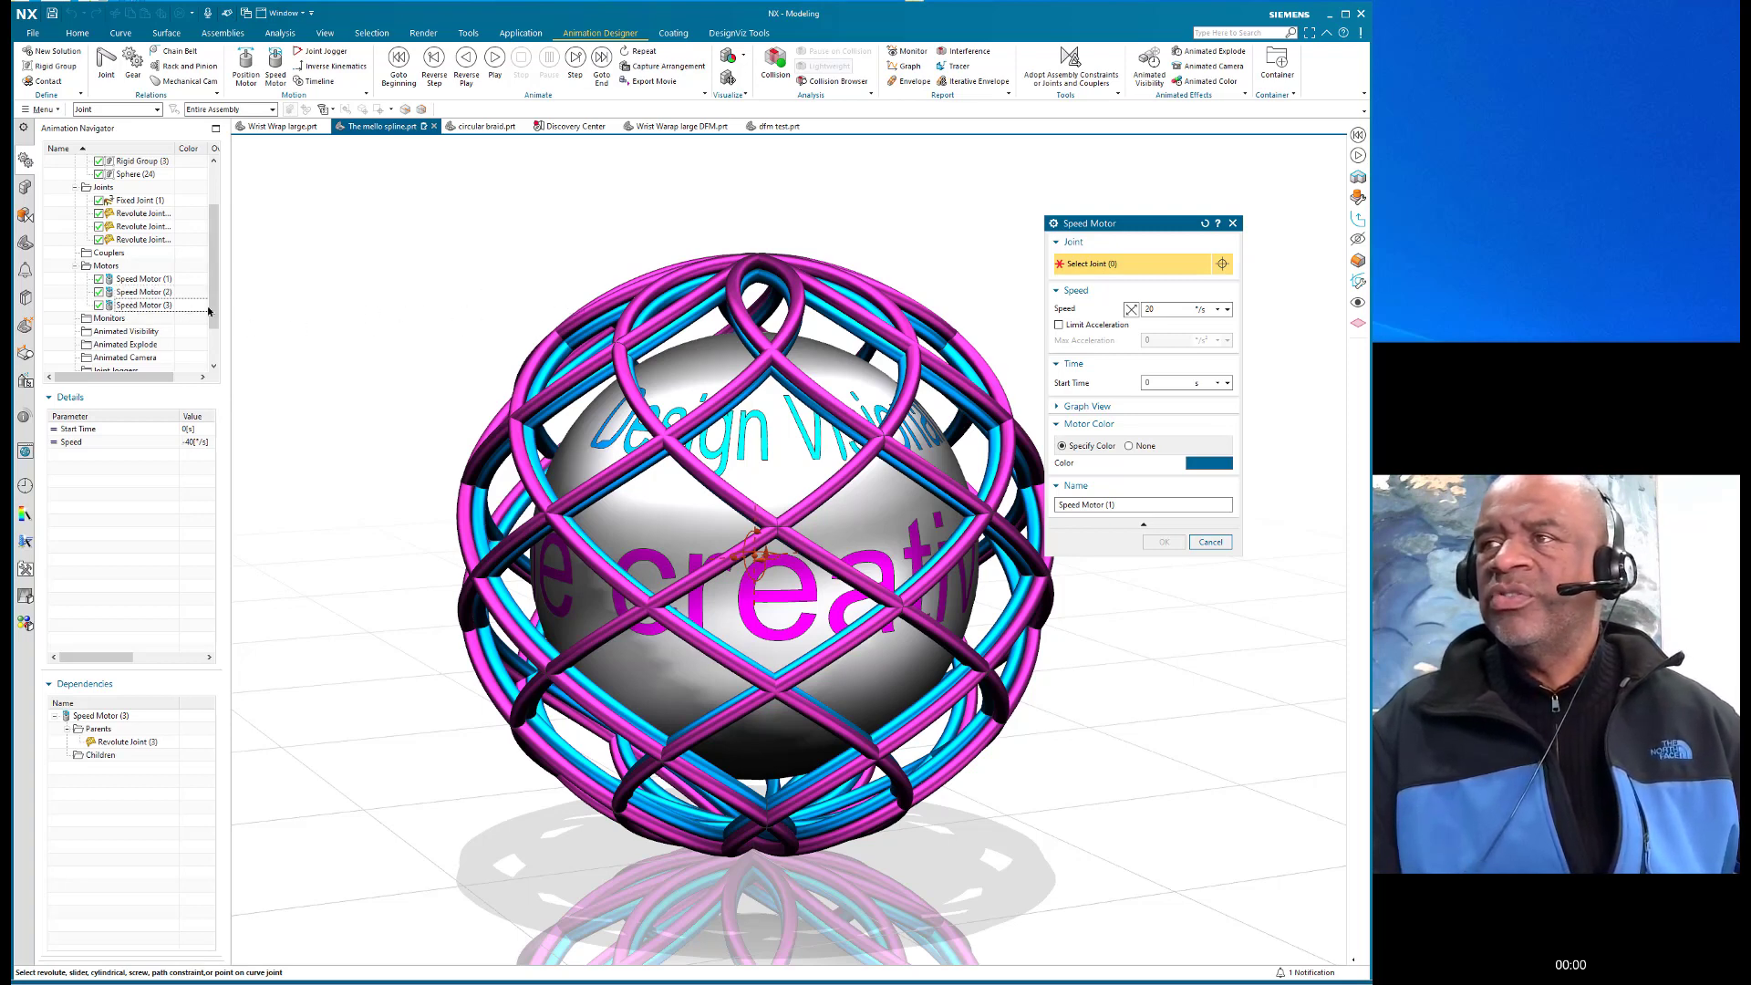
click(1210, 542)
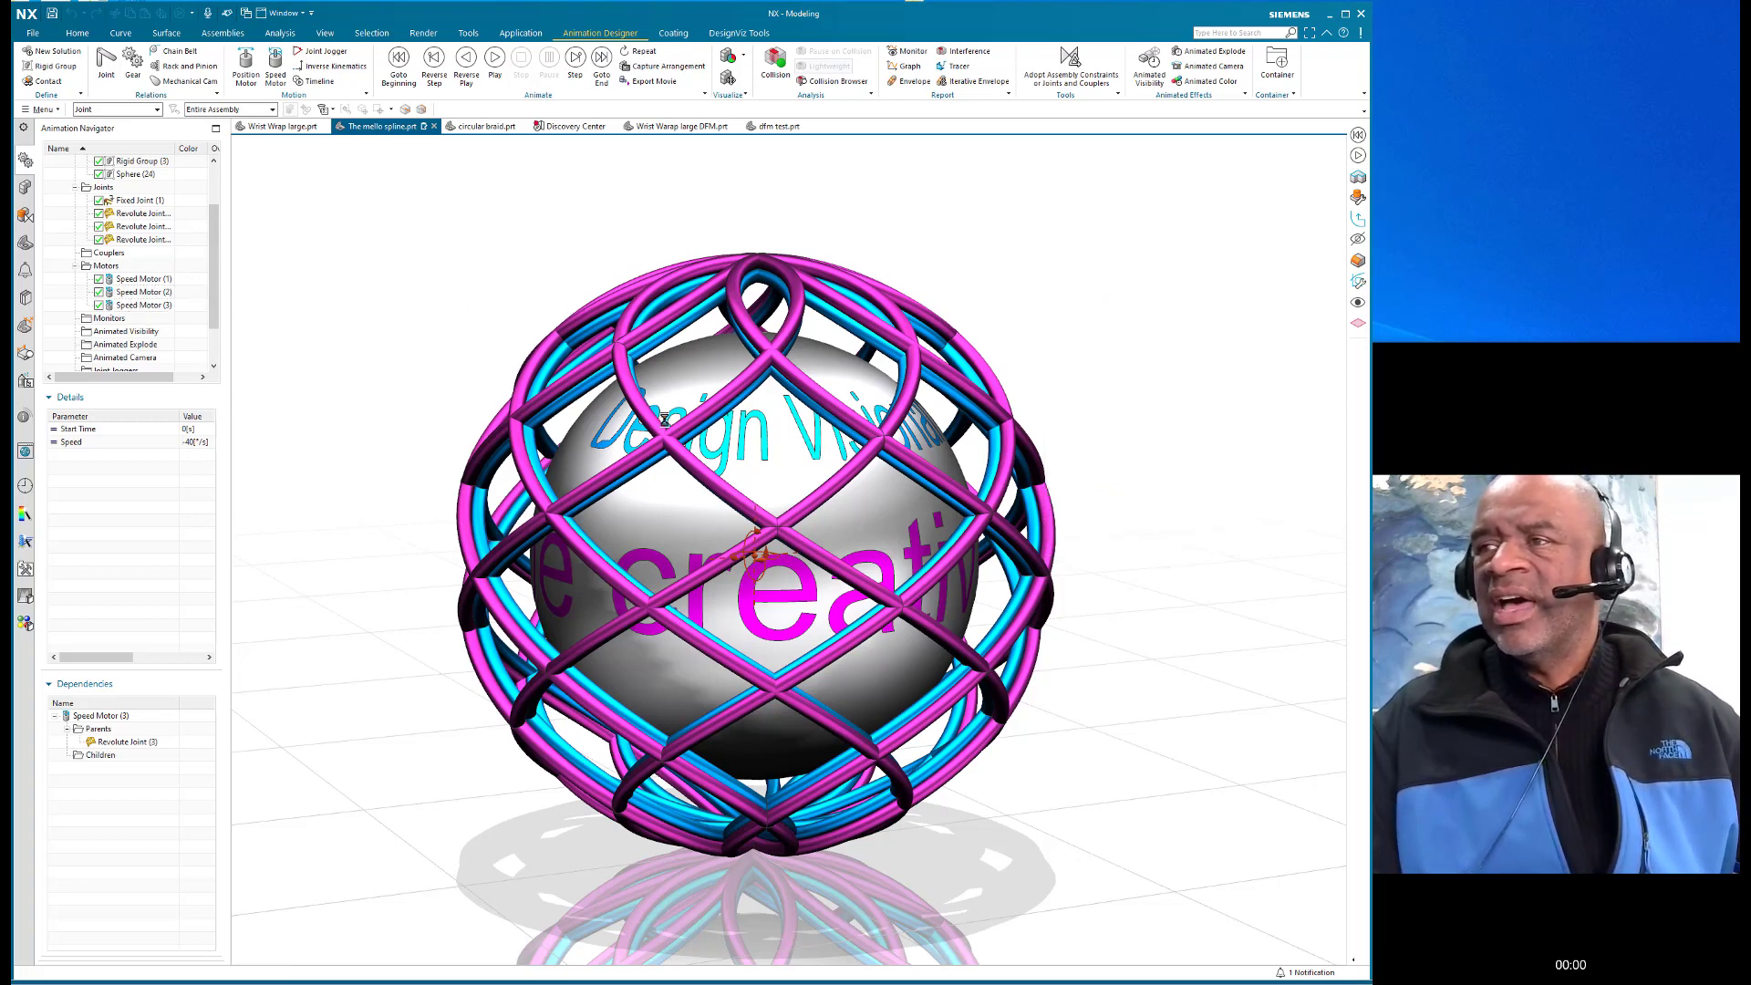
double_click(149, 306)
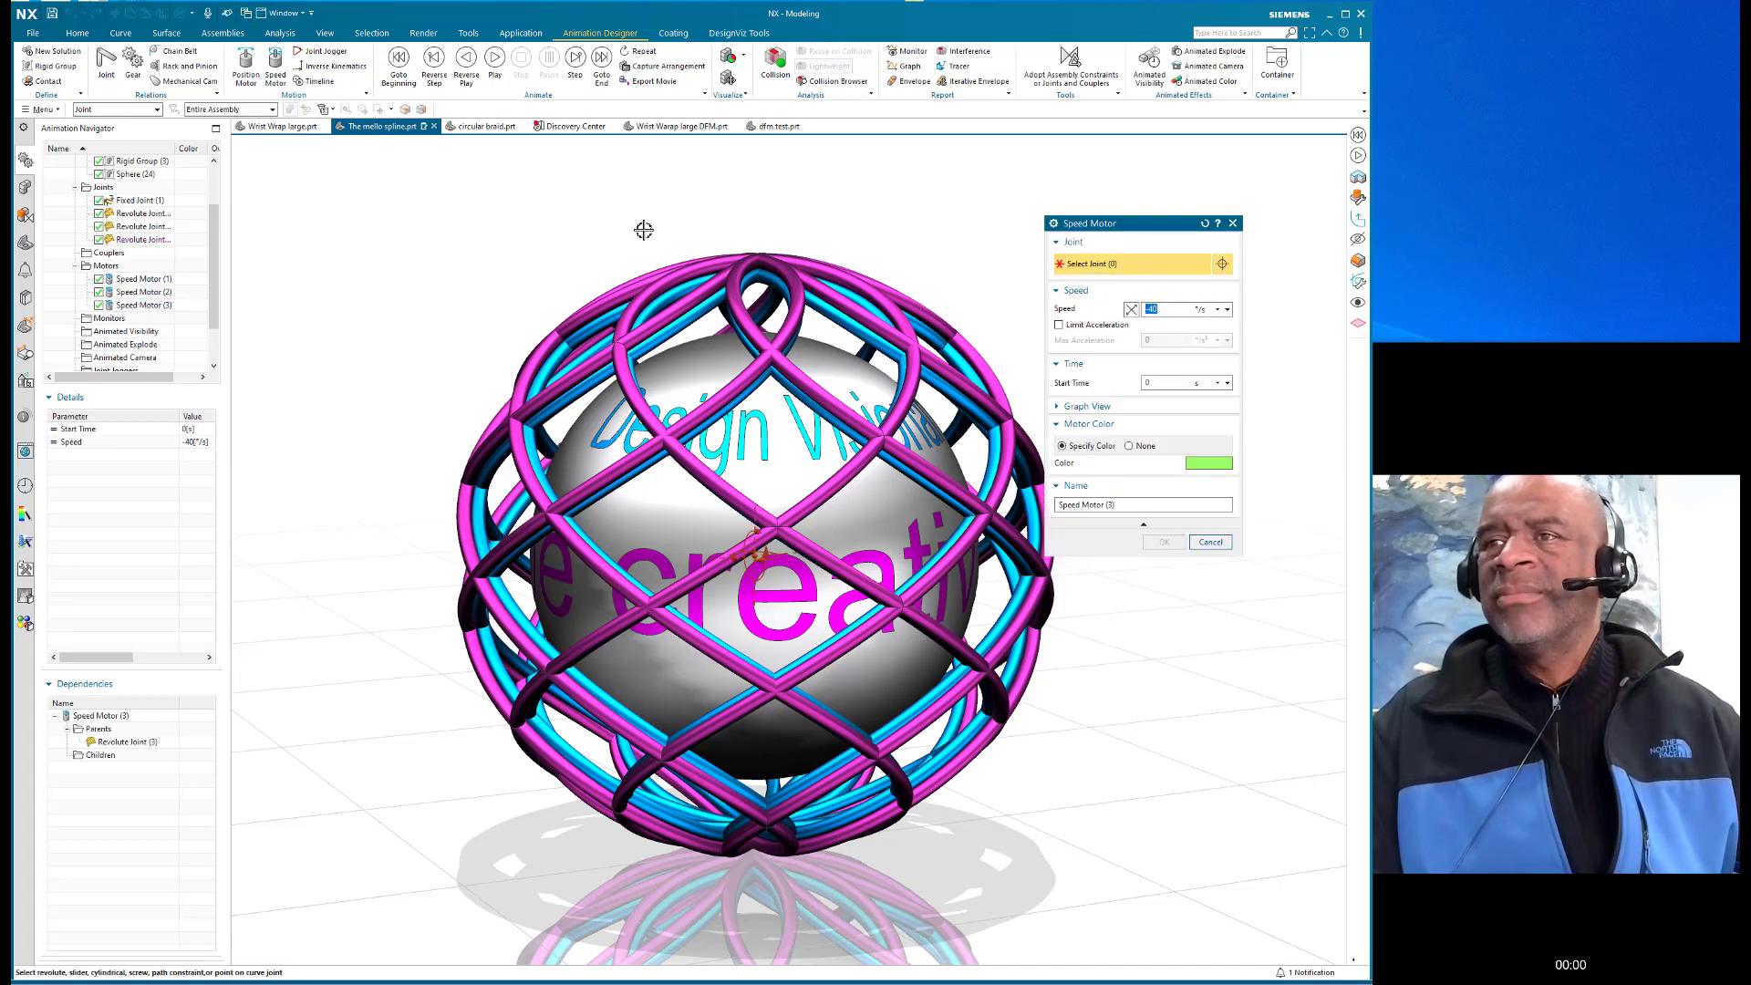
click(1210, 542)
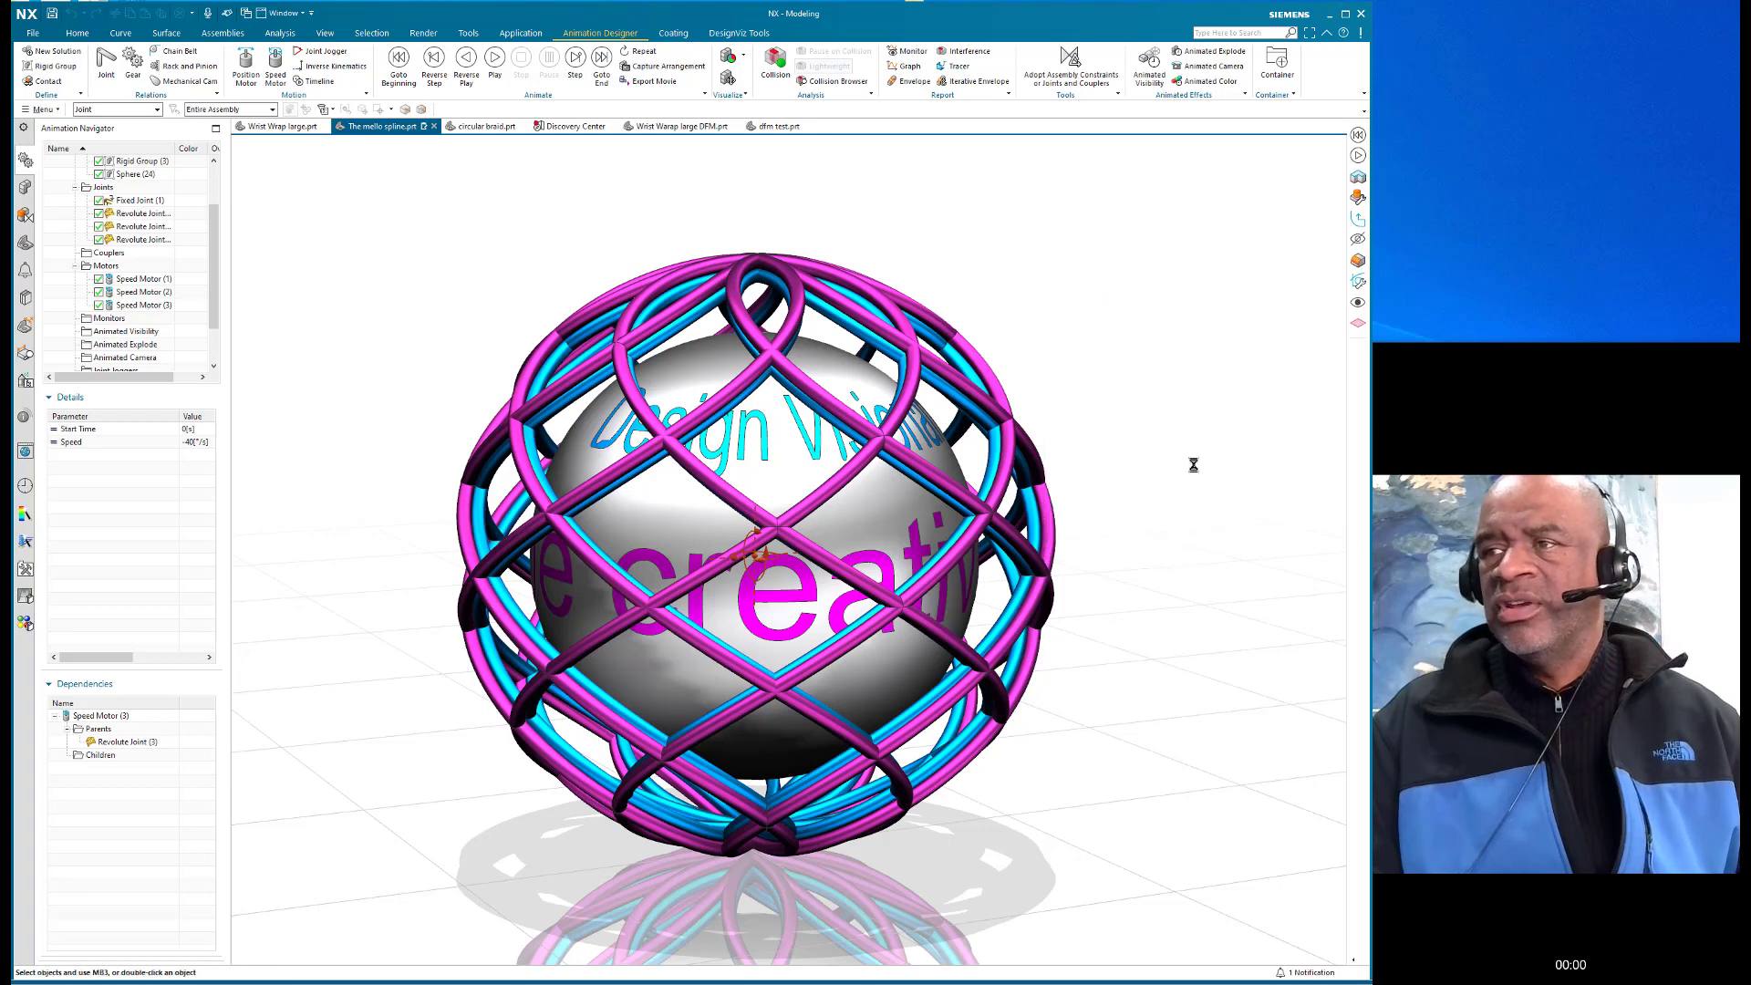
Start playback of the motor-driven sphere animation
click(495, 62)
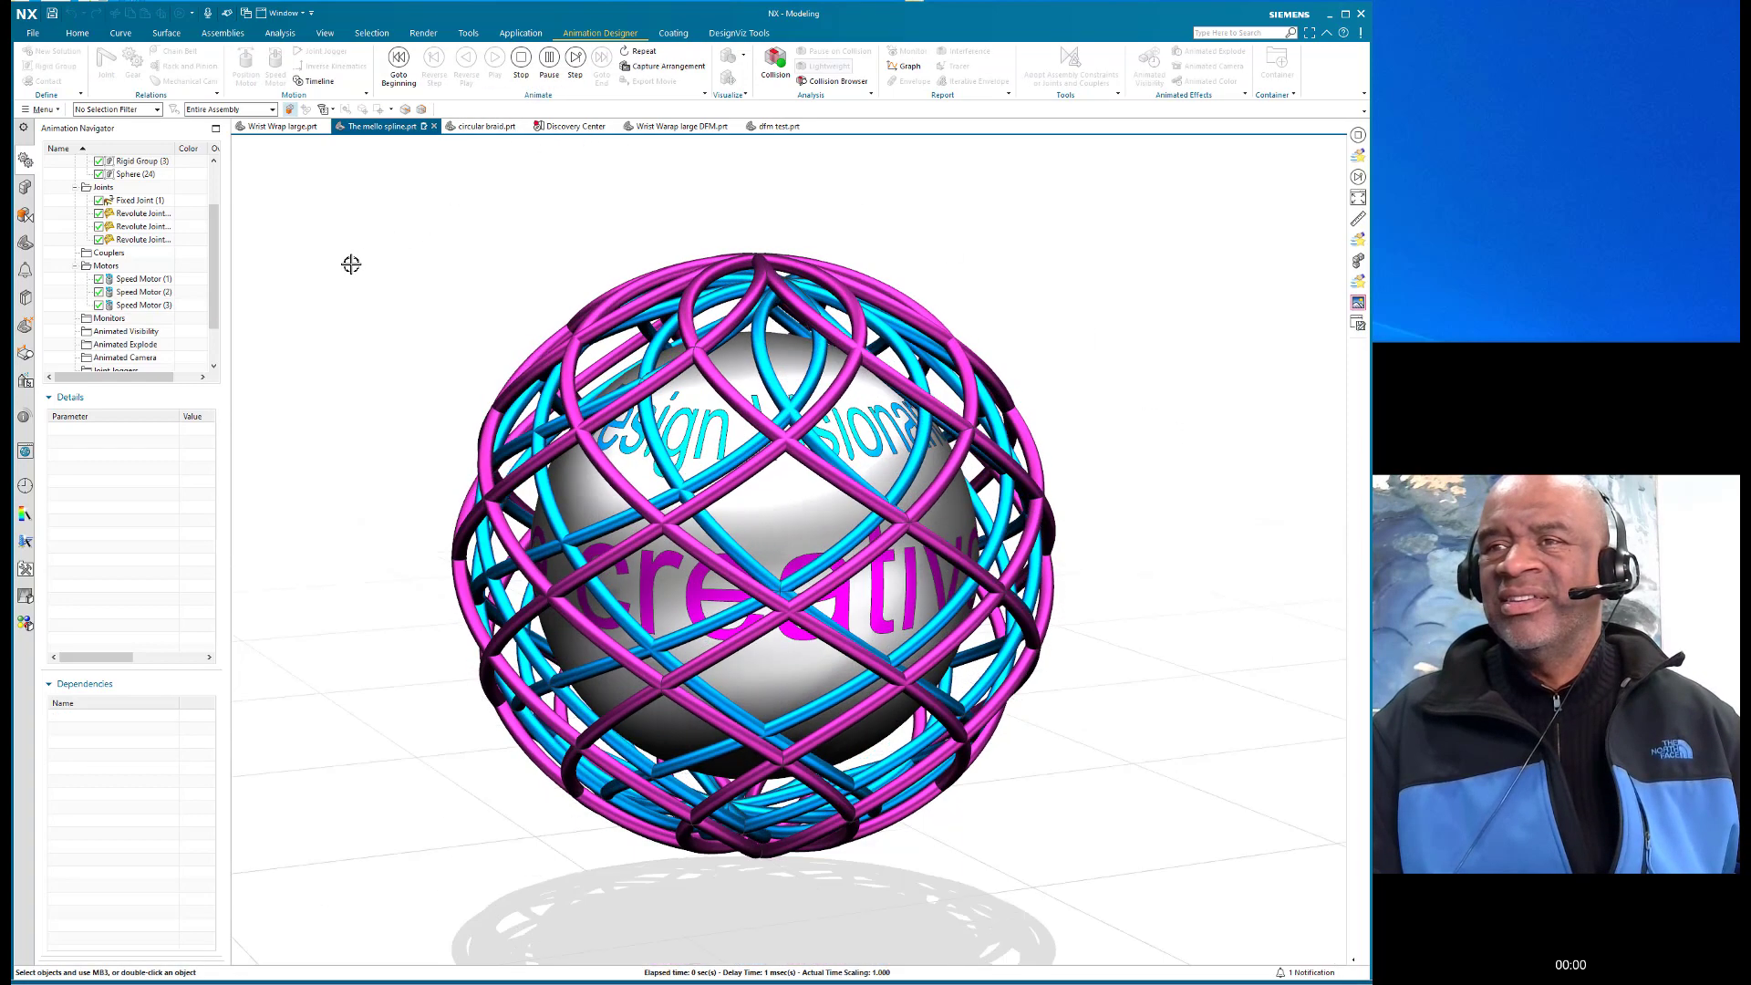